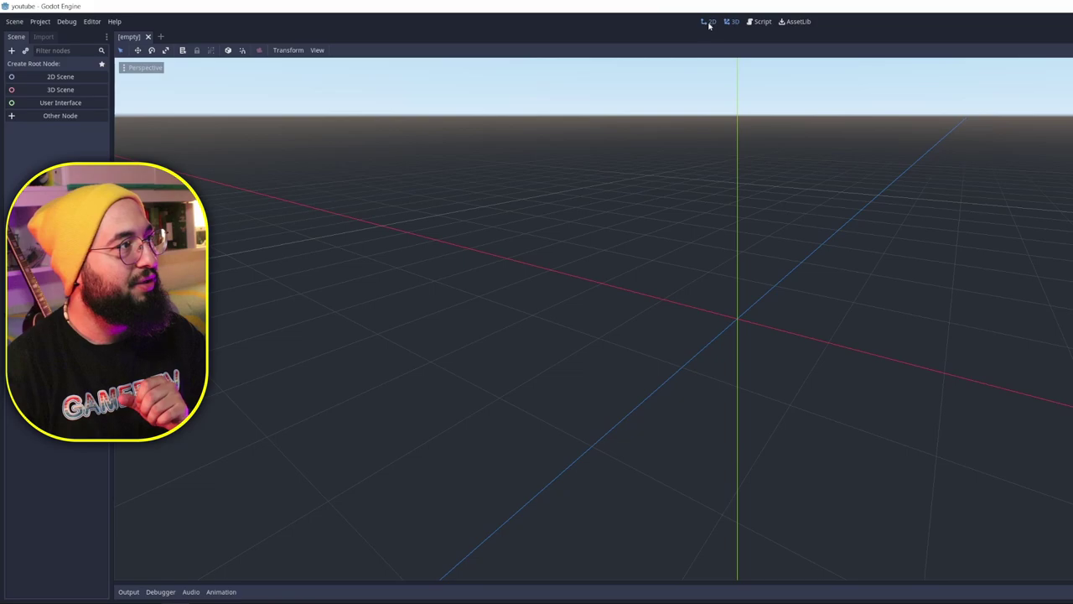
Step: Switch to the 2D workspace and reload the current youtube project, then open the Editor menu
click(708, 21)
click(34, 23)
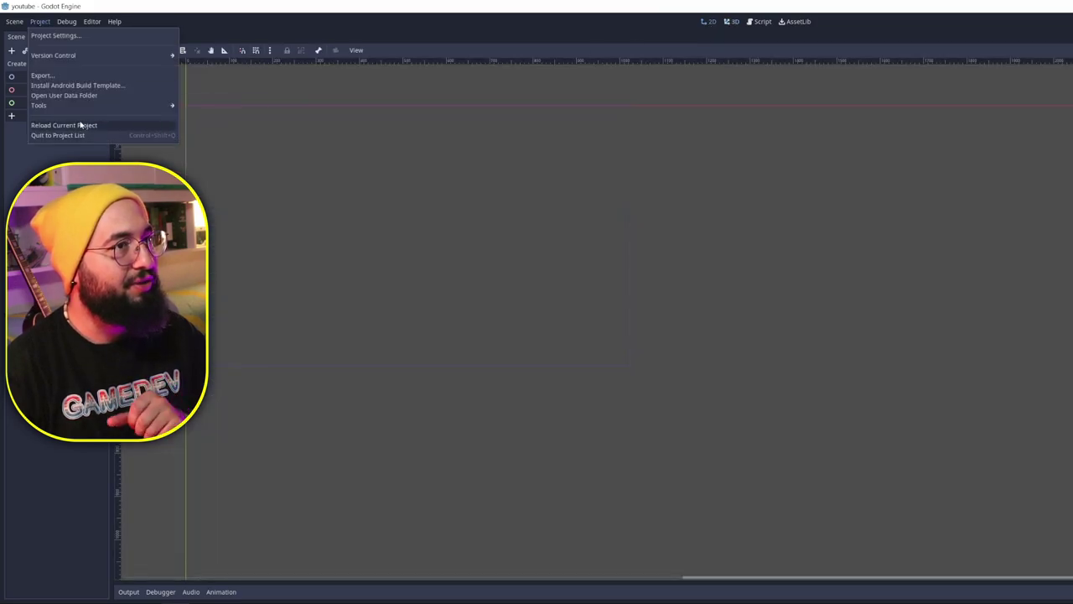
click(88, 126)
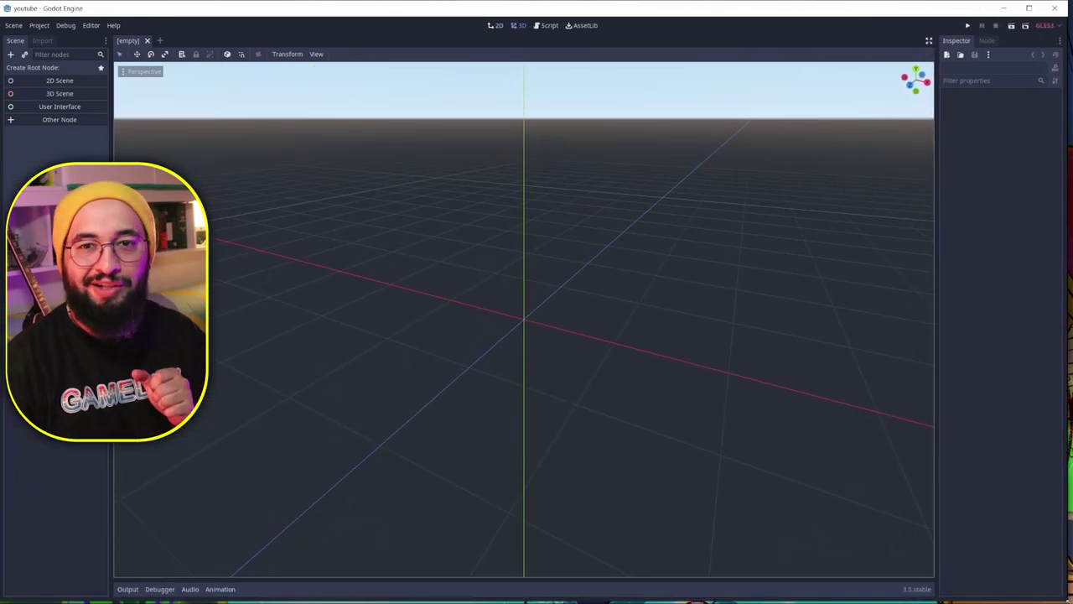
click(89, 28)
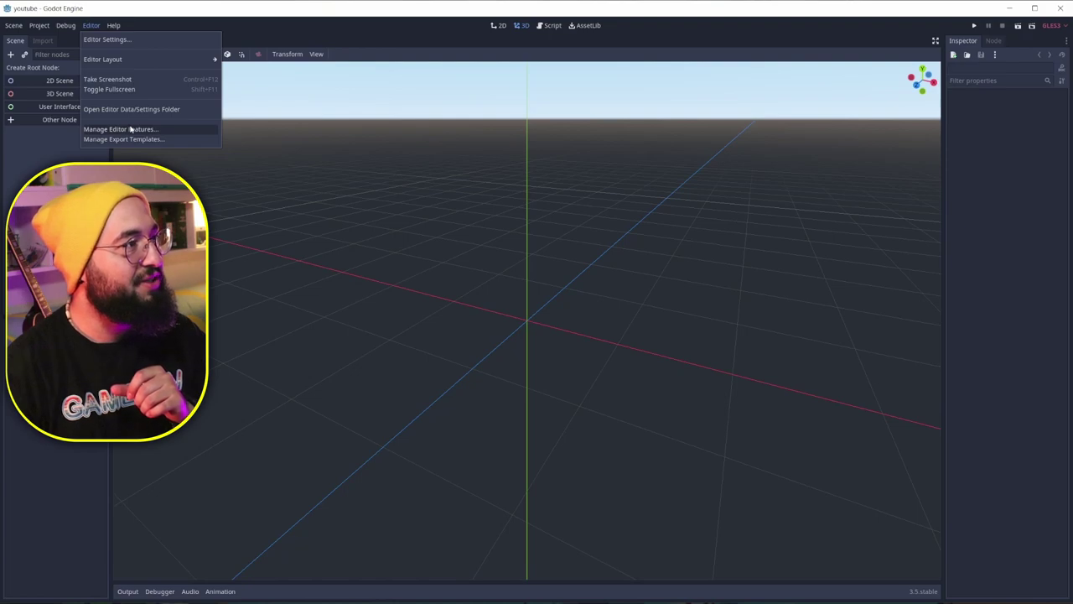
Step: Disable the 3D Editor feature in the zs editor feature profile
click(155, 129)
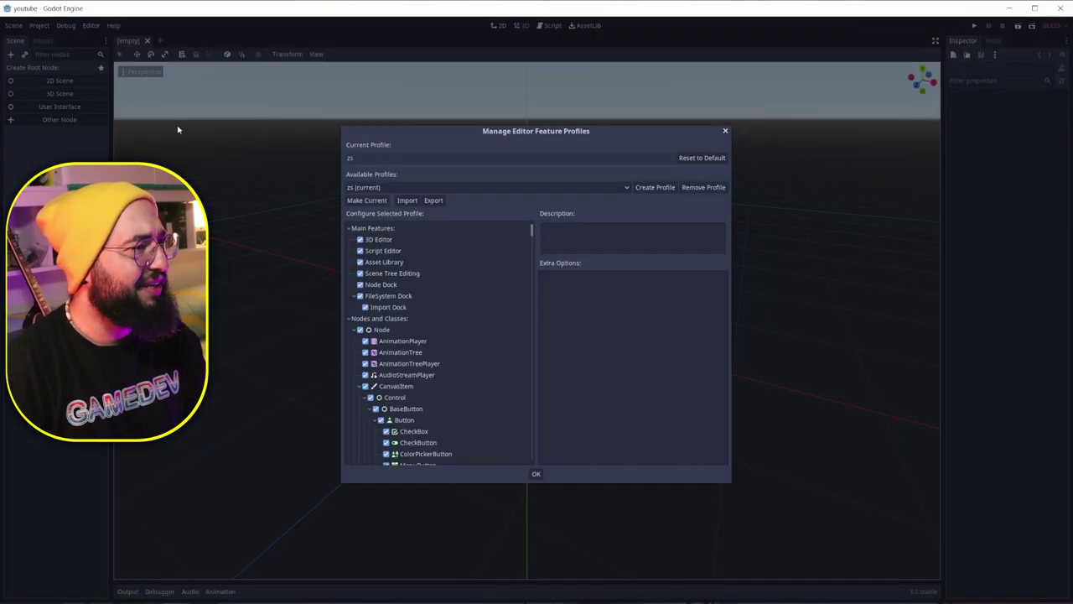
click(364, 241)
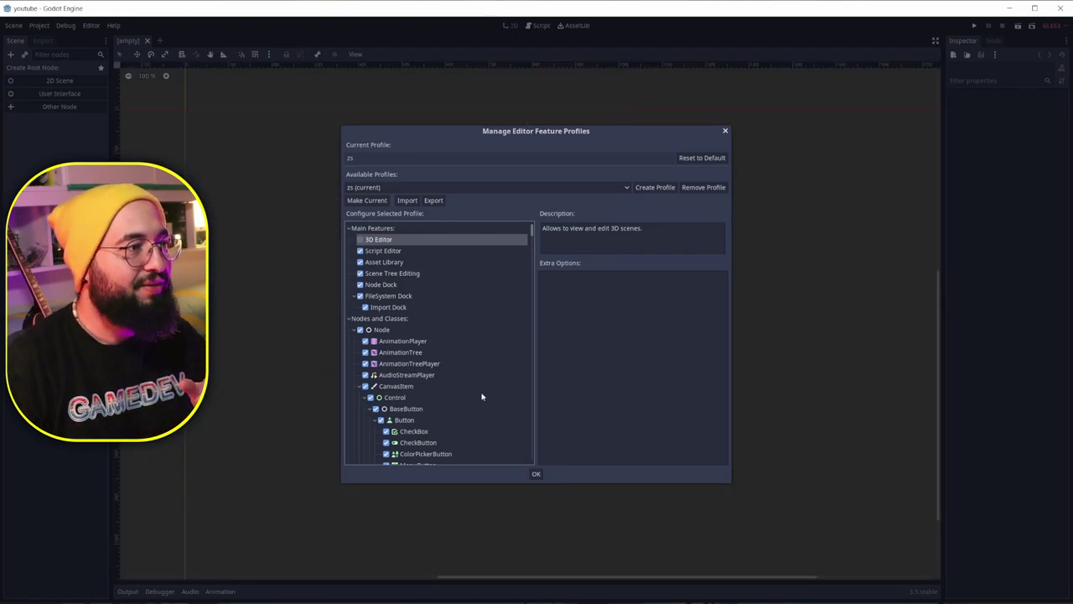
scroll(391, 395, down, 5)
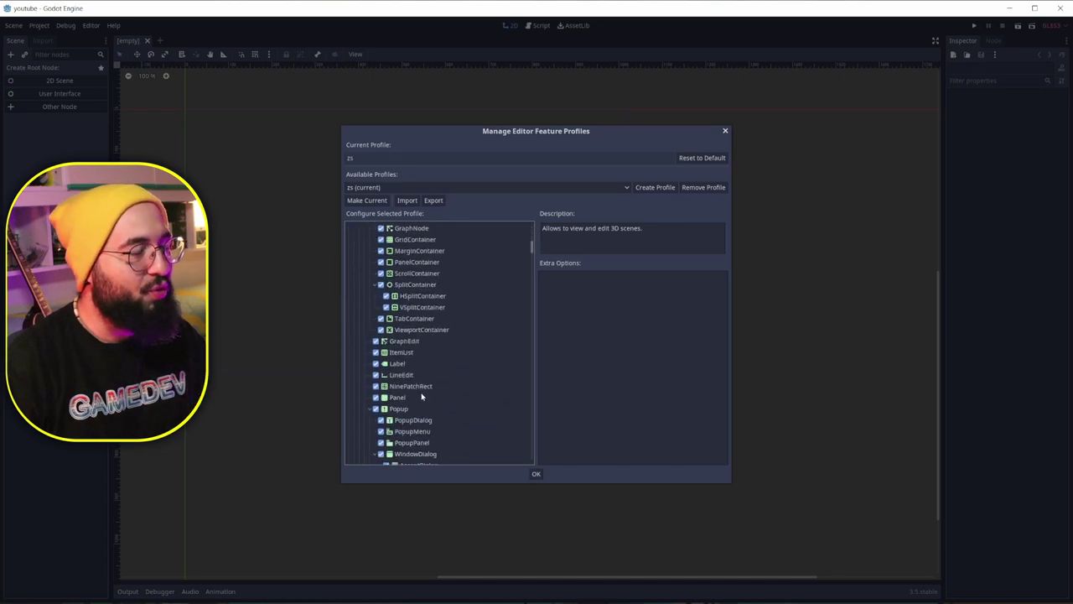
scroll(421, 395, up, 5)
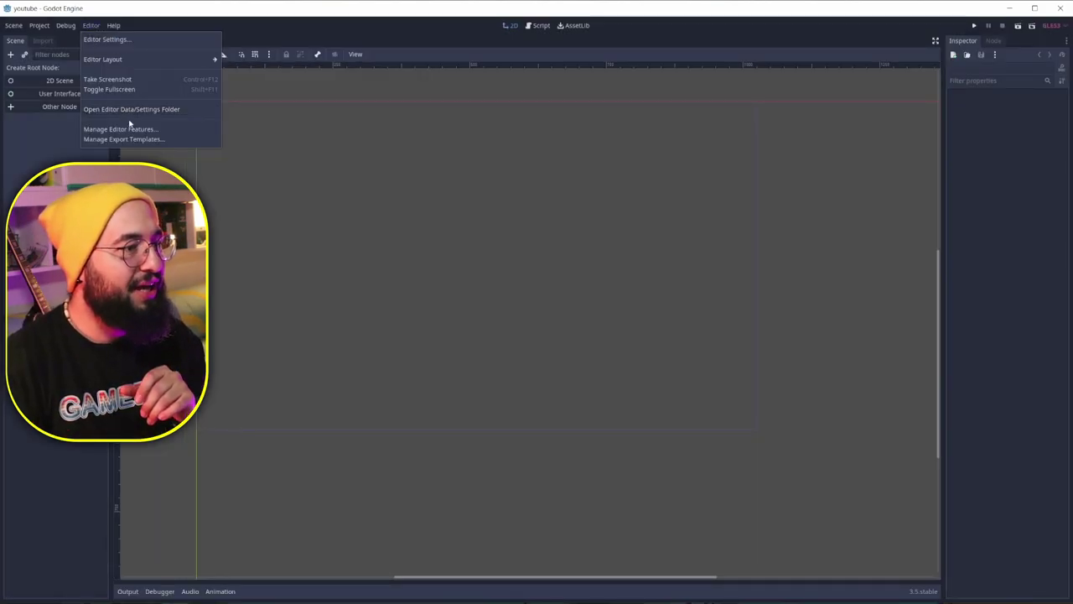
Step: Confirm the profile changes and restore the editor to a small top-left window
click(130, 127)
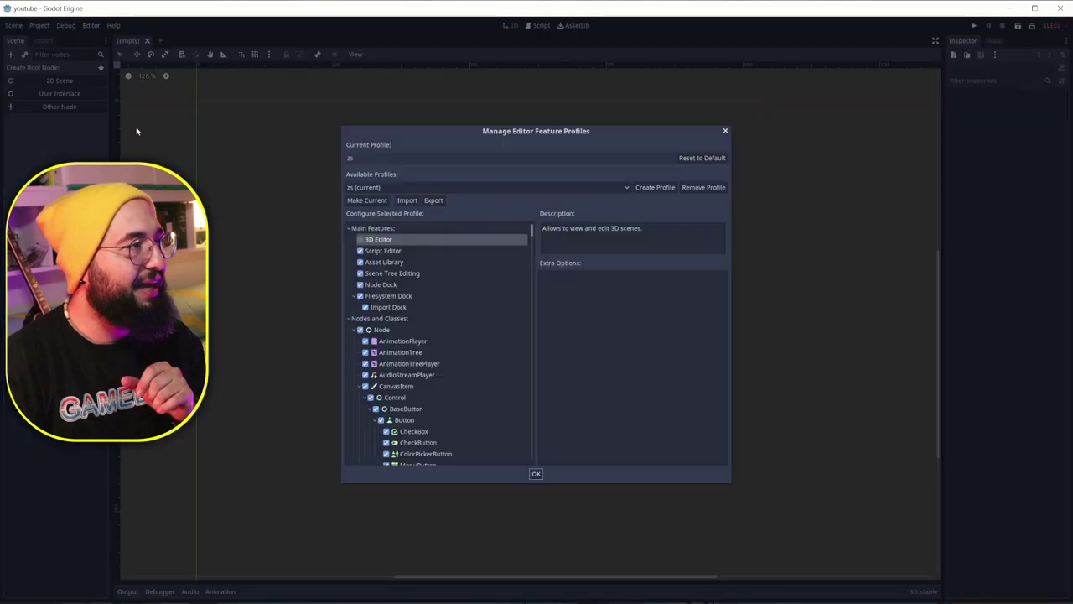
click(537, 473)
drag(545, 7, 226, 14)
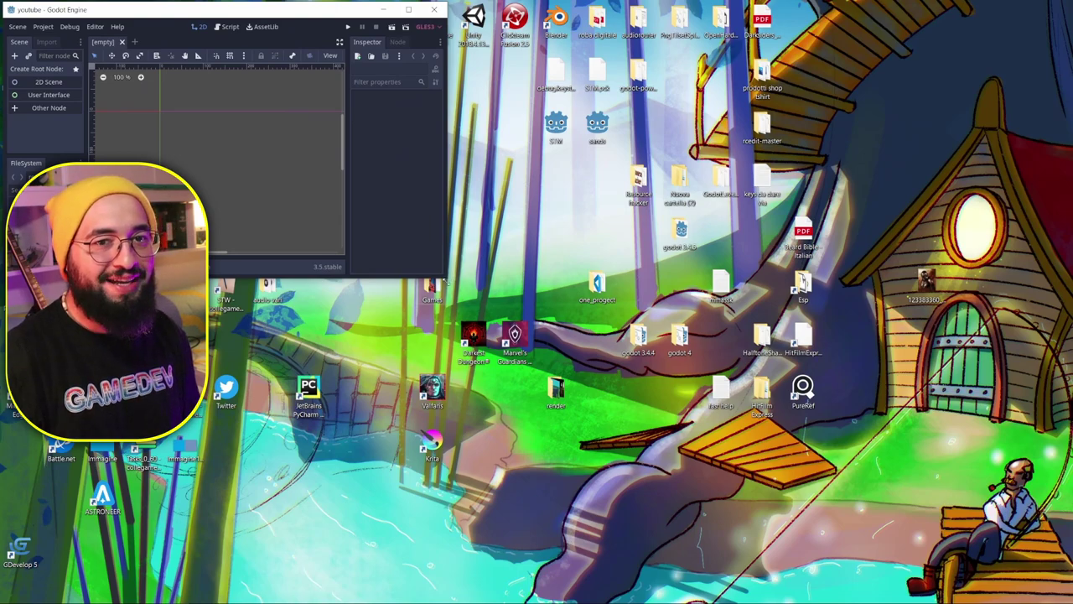
Step: Maximize the Godot window with Super+Up, check the Editor menu, and adjust the 2D view
key(super+Up)
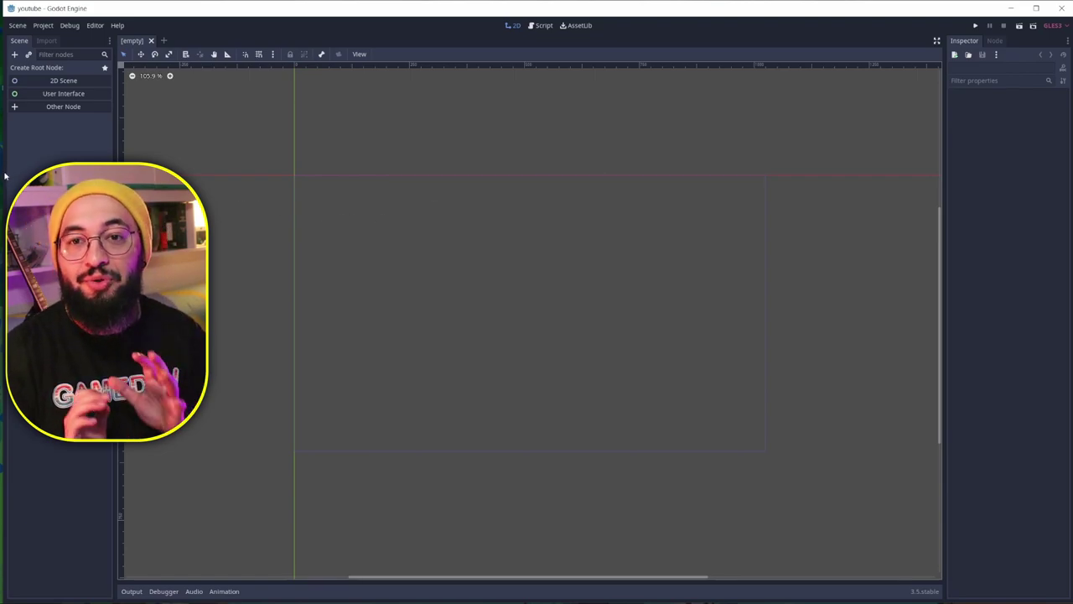
drag(3, 173, 1, 175)
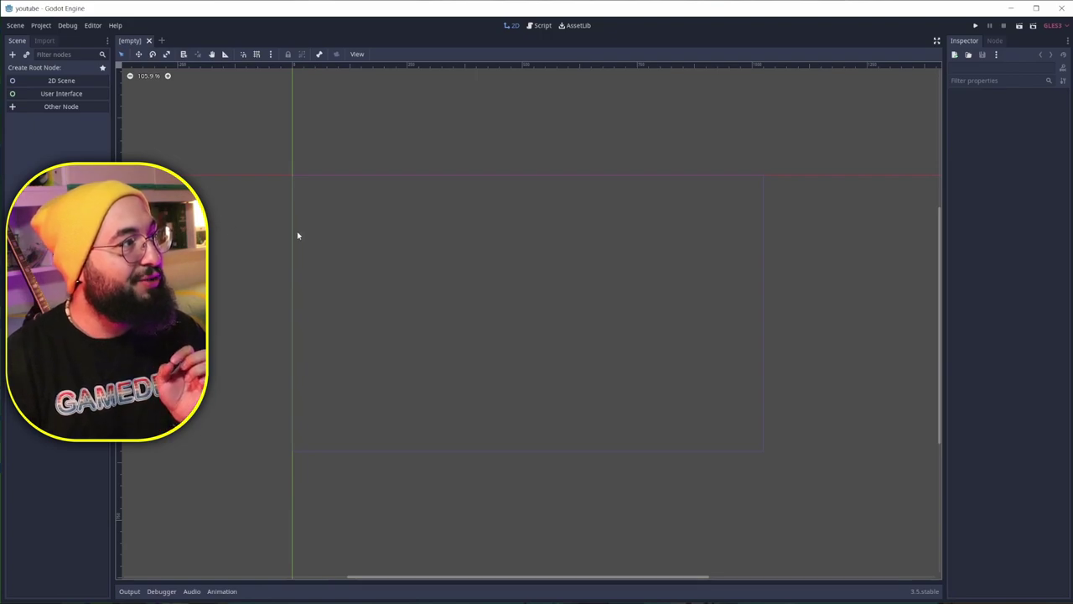
click(92, 25)
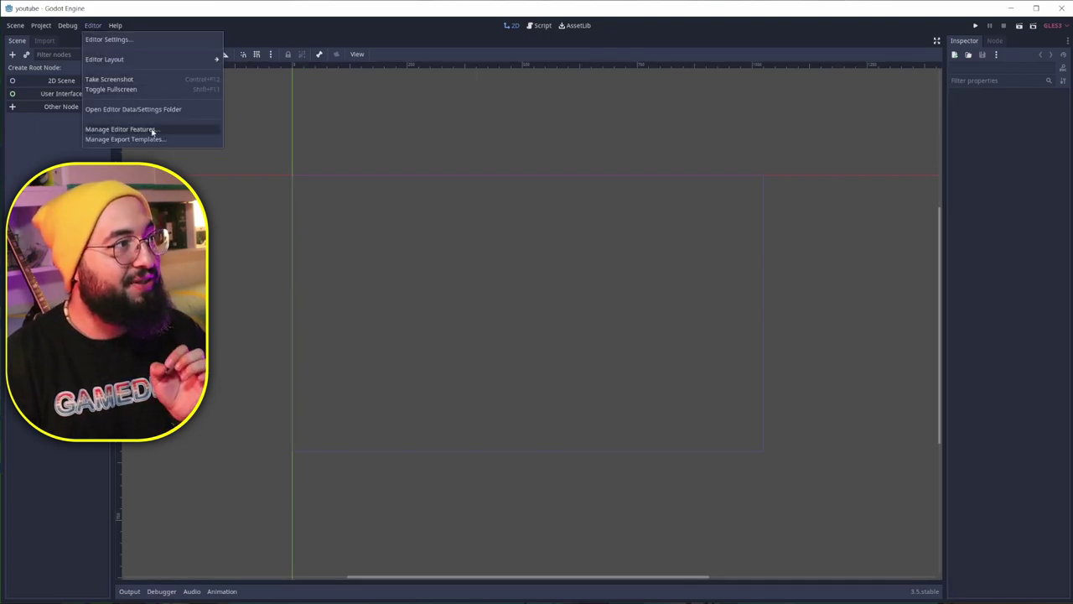
click(495, 220)
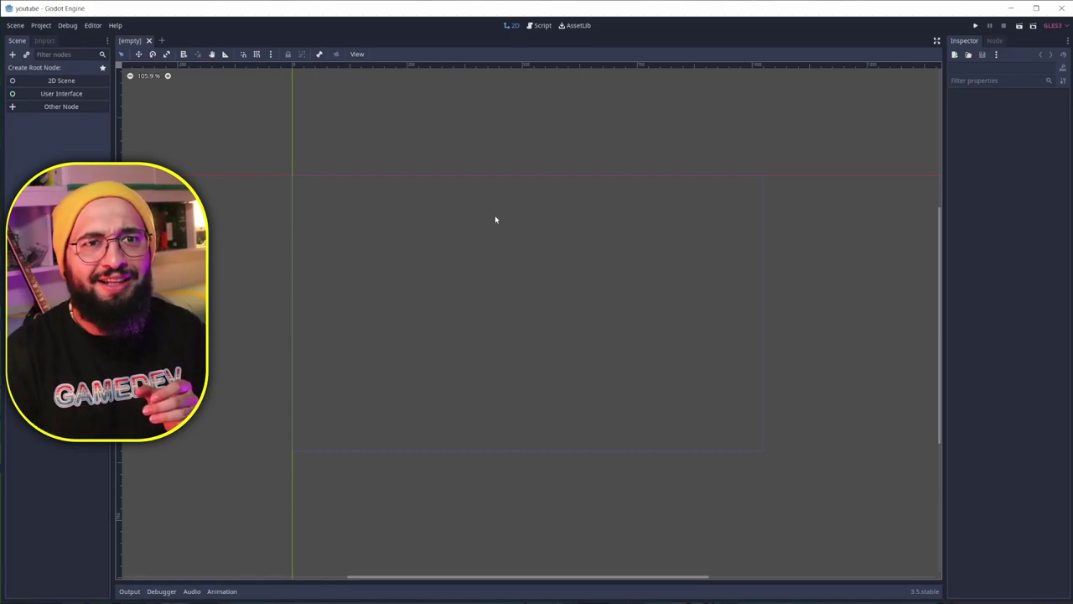
scroll(496, 219, up, 3)
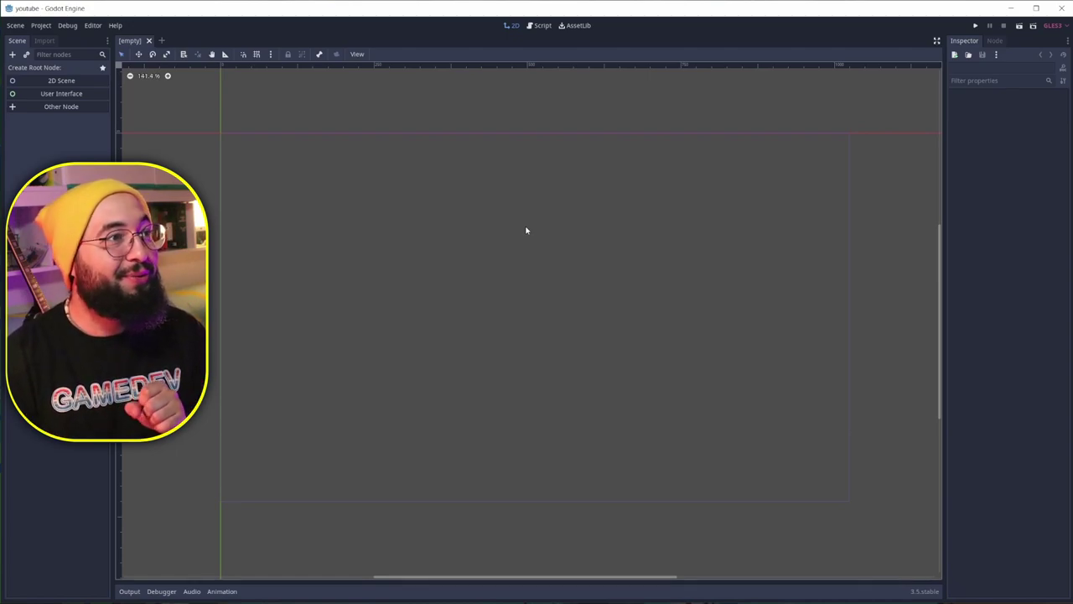
click(93, 26)
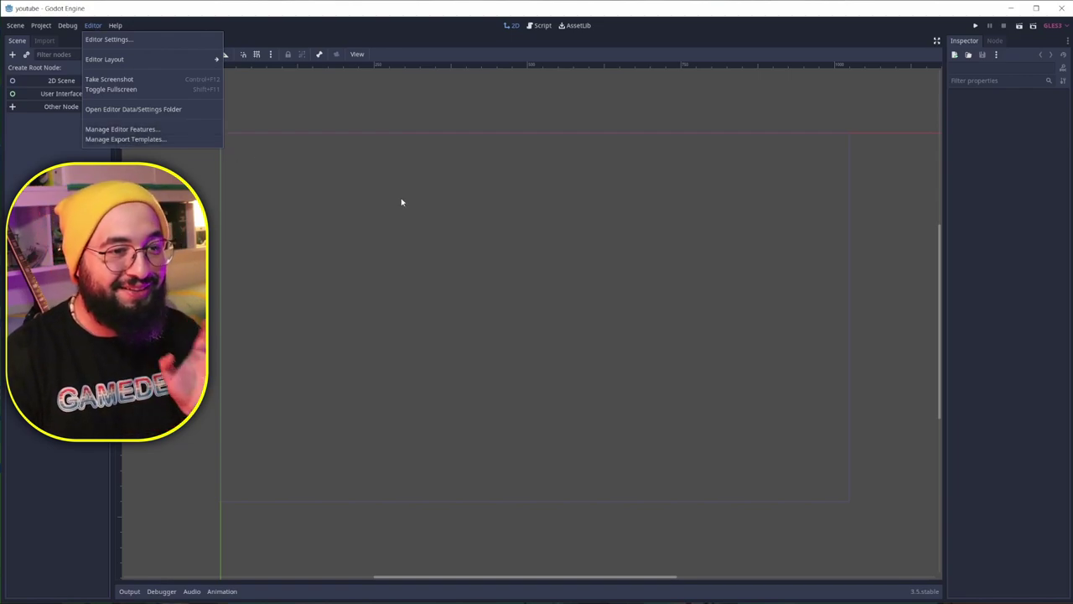
click(422, 200)
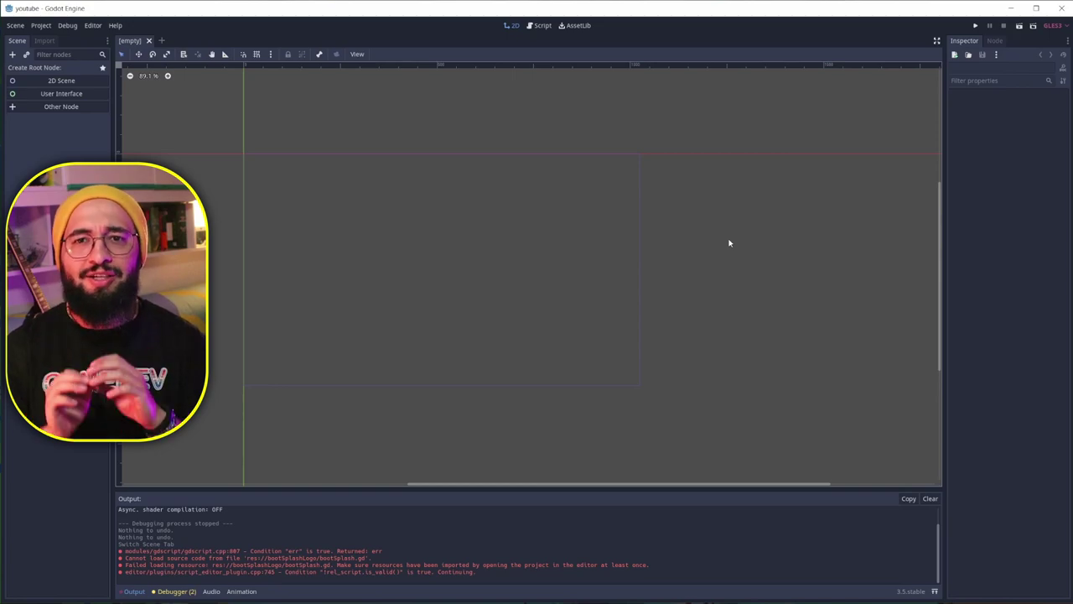
scroll(436, 248, up, 3)
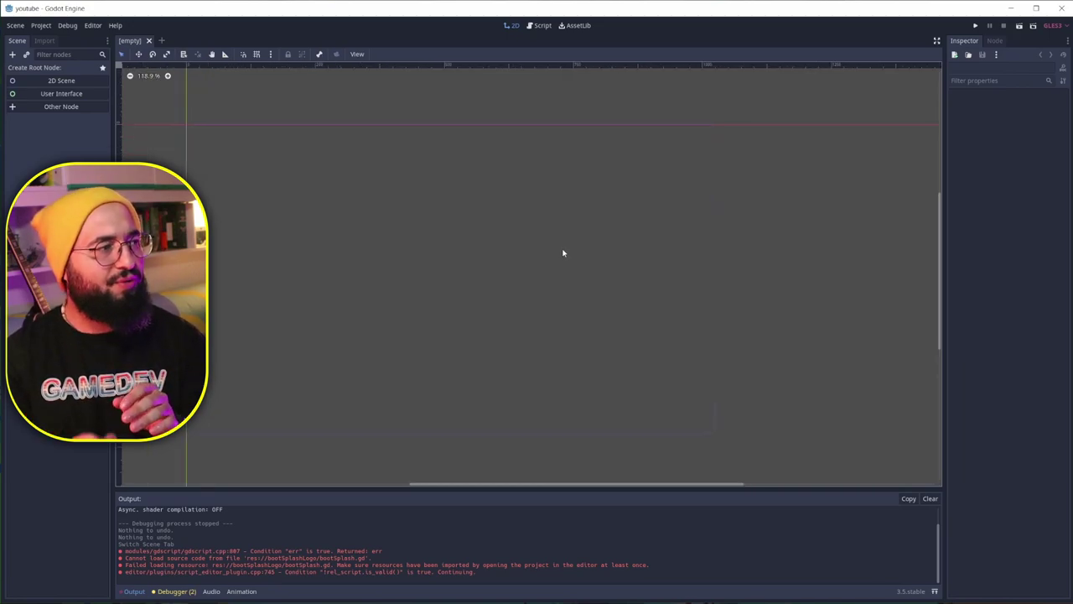
middle_drag(562, 253, 589, 238)
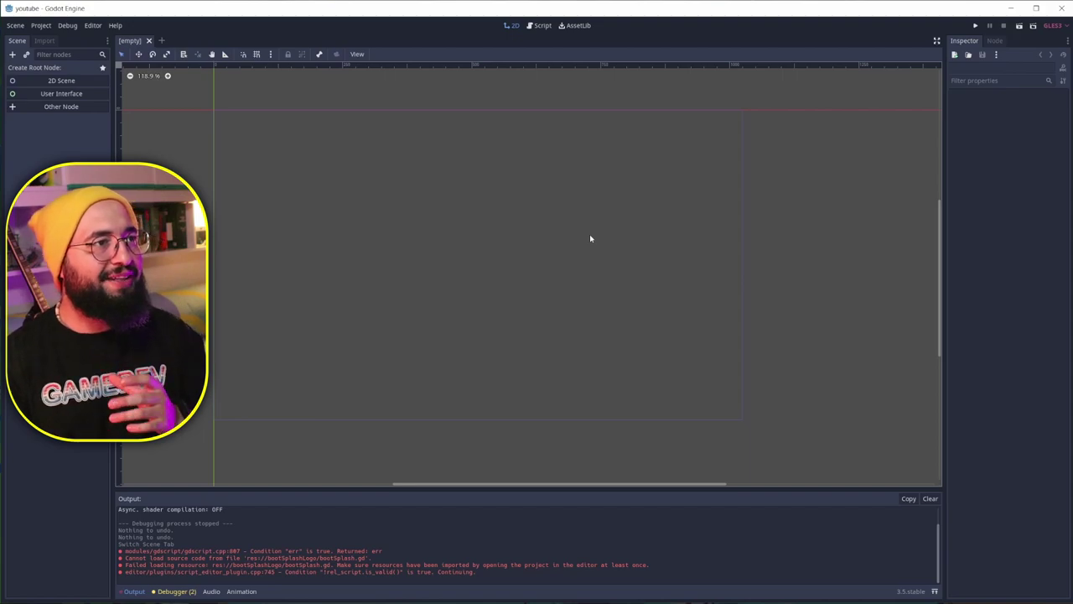
Step: Start importing 1Pack.zip from the 1Pack folder through AssetLib's Import
click(579, 26)
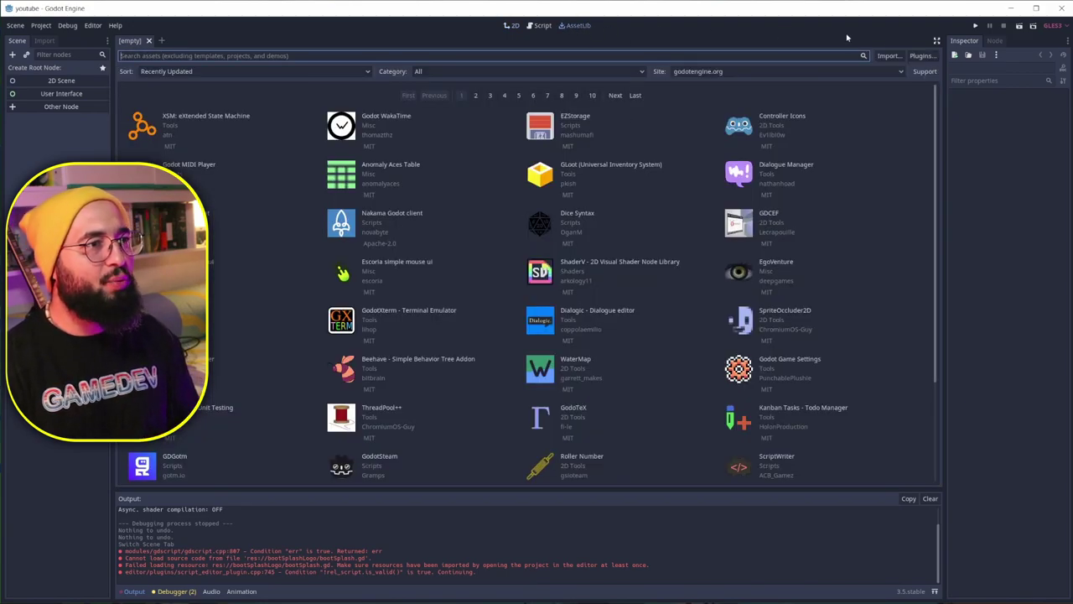
click(889, 55)
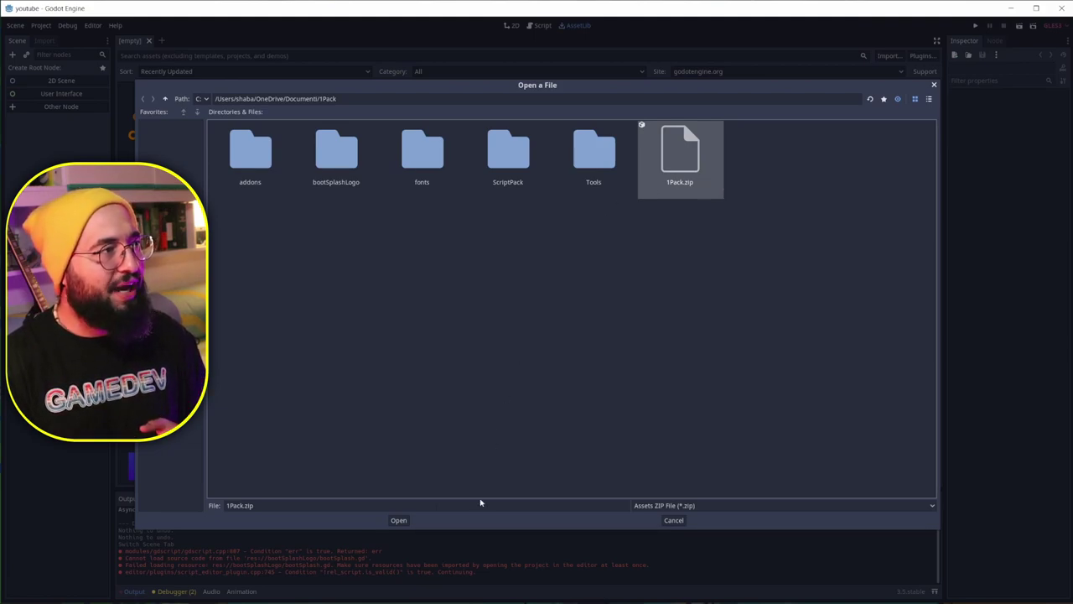
Step: Install the 1Pack.zip files into the project and dismiss the success message
click(399, 520)
scroll(185, 268, down, 5)
scroll(184, 268, up, 5)
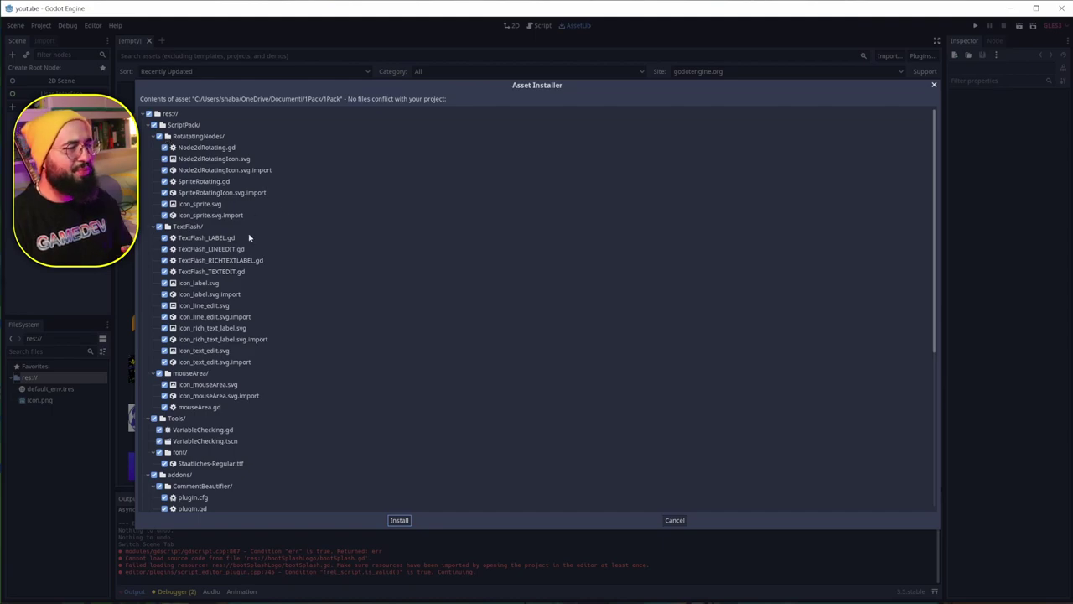
click(399, 521)
click(489, 316)
Step: Browse the new ScriptPack, Tools, addons and bootSplashLogo folders in the FileSystem dock
click(51, 389)
click(20, 389)
click(20, 390)
click(25, 400)
click(18, 411)
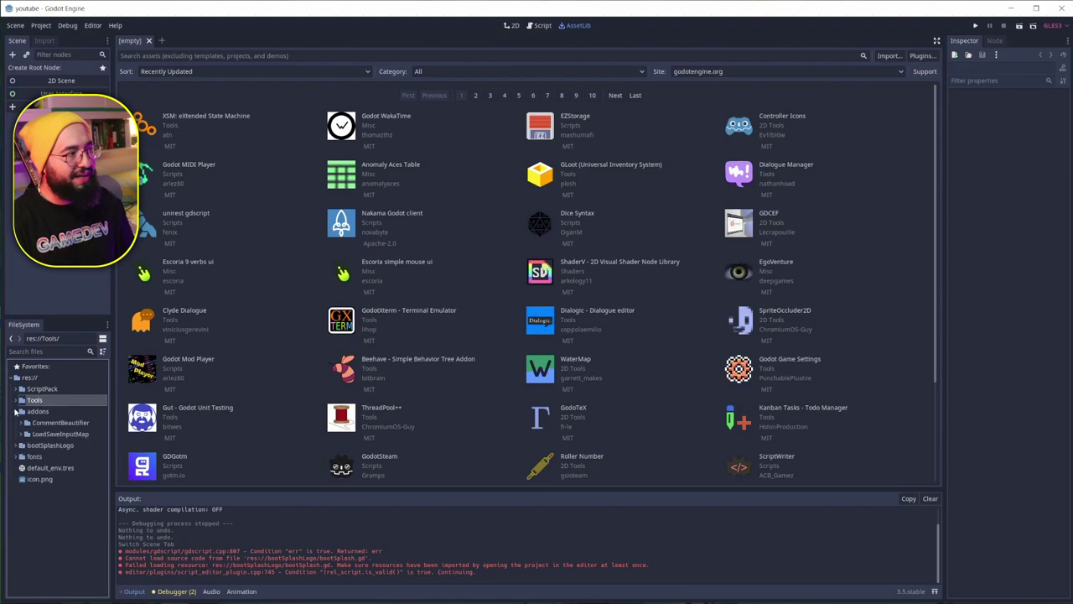
click(18, 411)
click(42, 423)
click(17, 423)
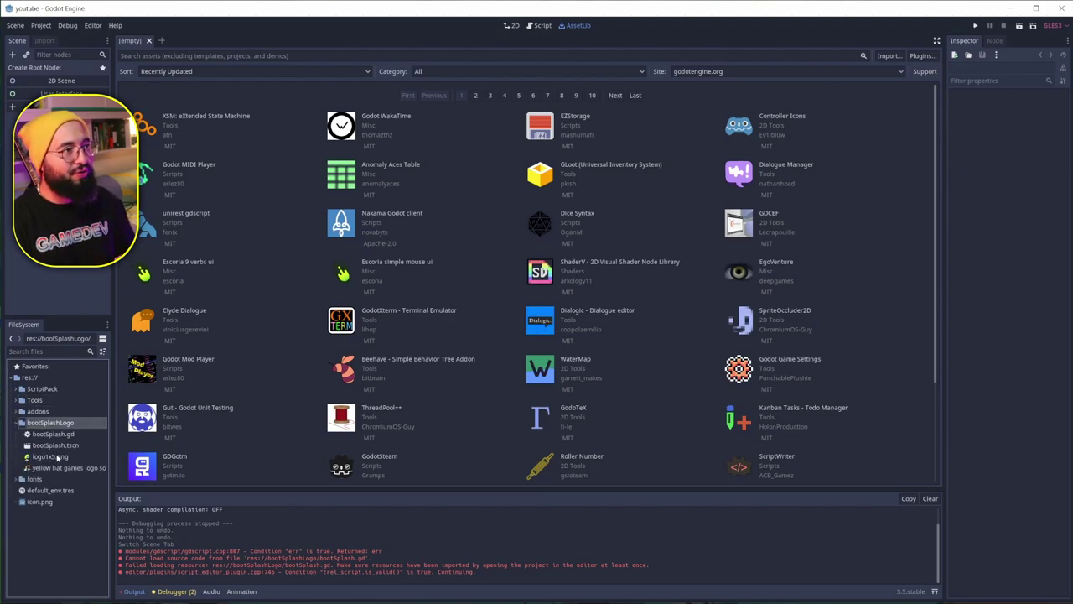
Step: Open bootSplash.tscn and run it with F5, making it the main scene
double_click(55, 444)
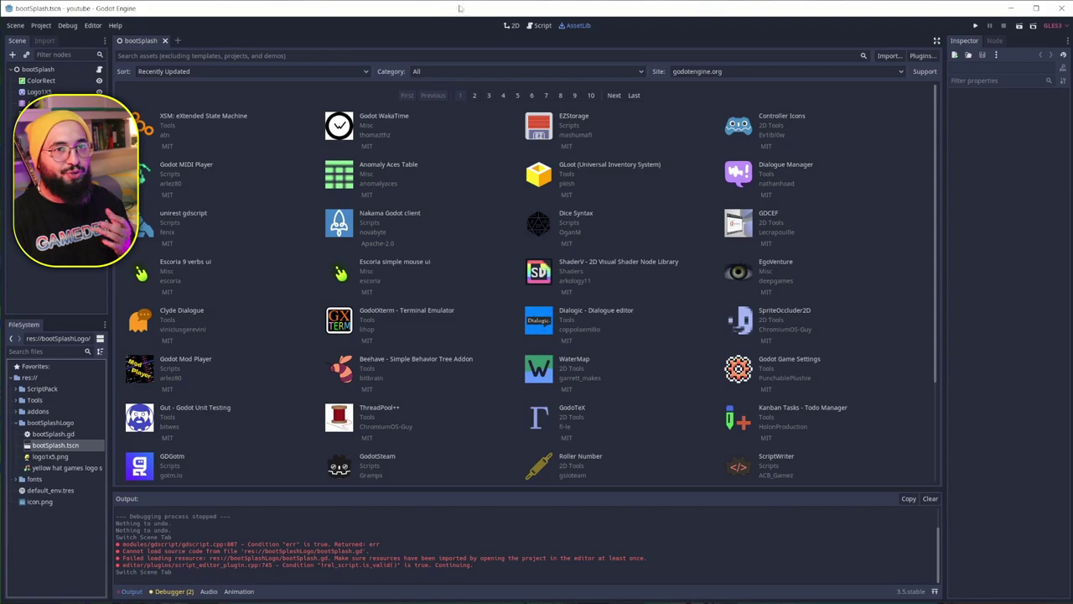
click(513, 26)
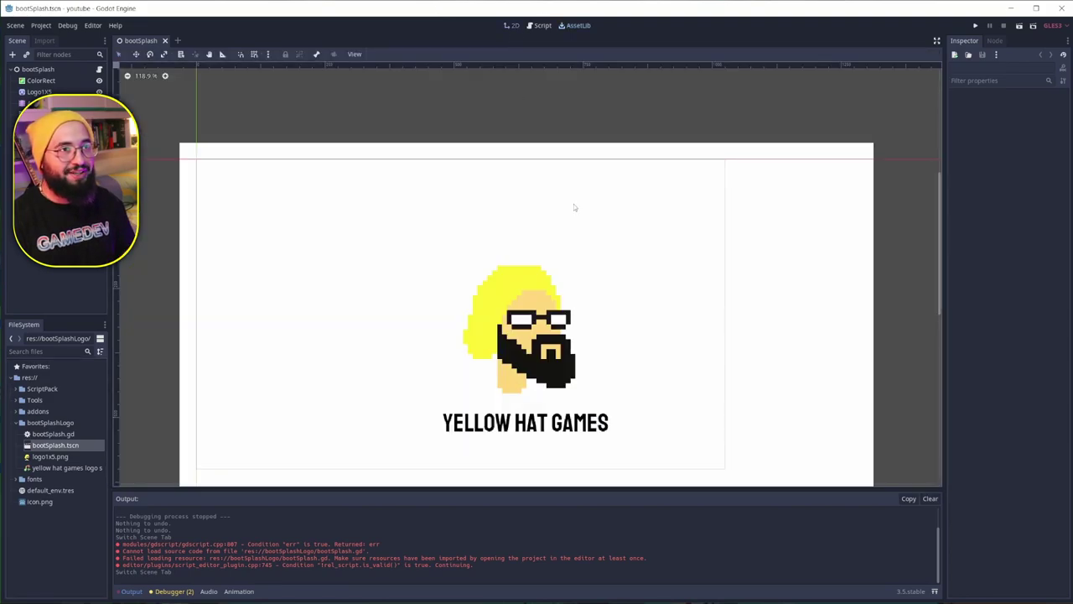
scroll(578, 252, down, 1)
key(F5)
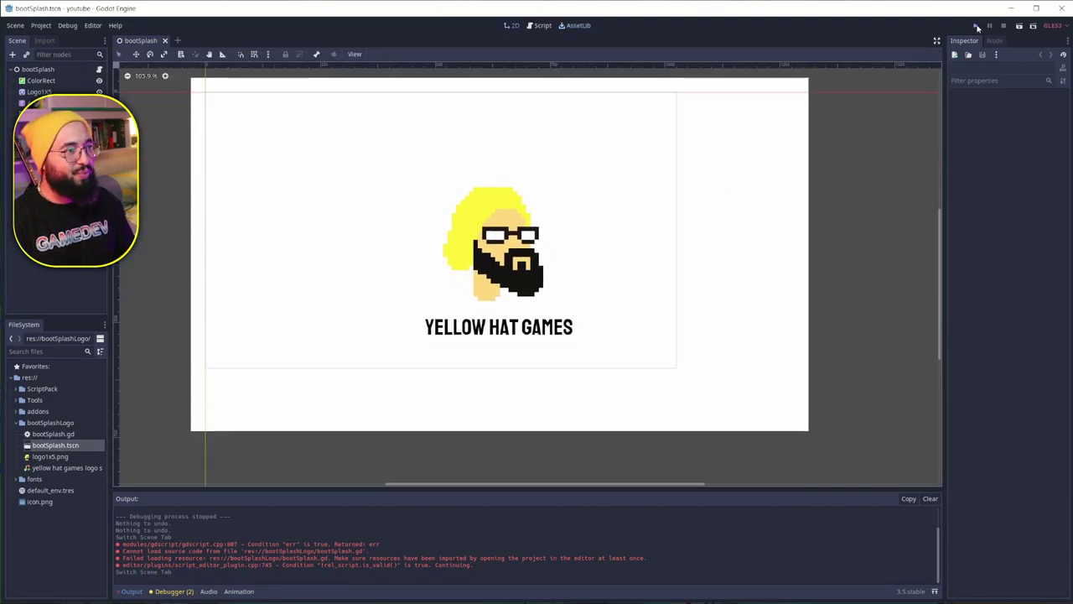
click(615, 320)
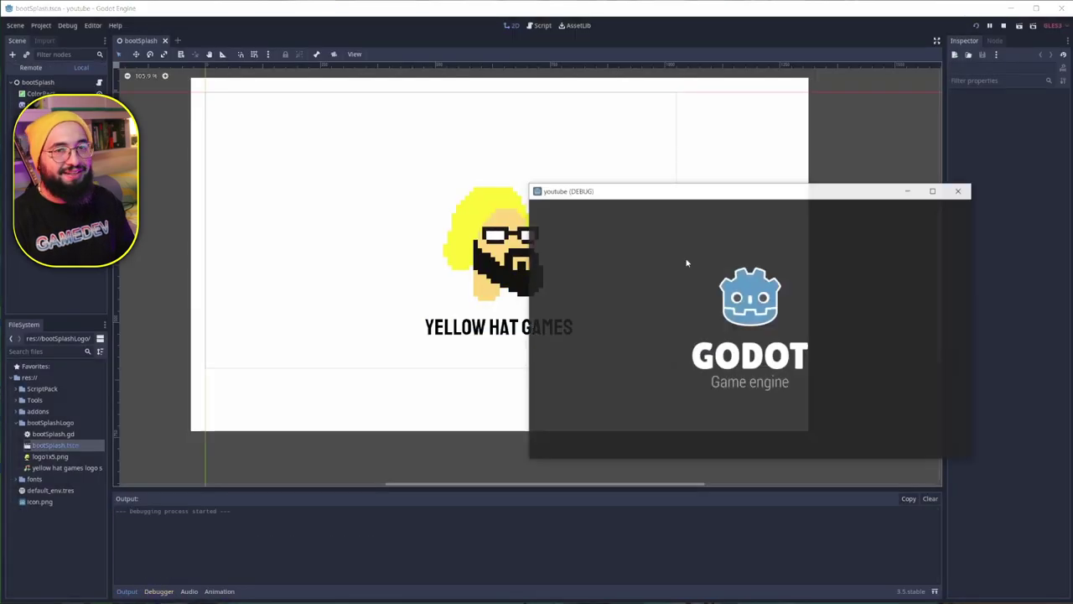
Step: Move and close the running game window, then switch to the 1Pack folder in File Explorer
drag(608, 159, 573, 153)
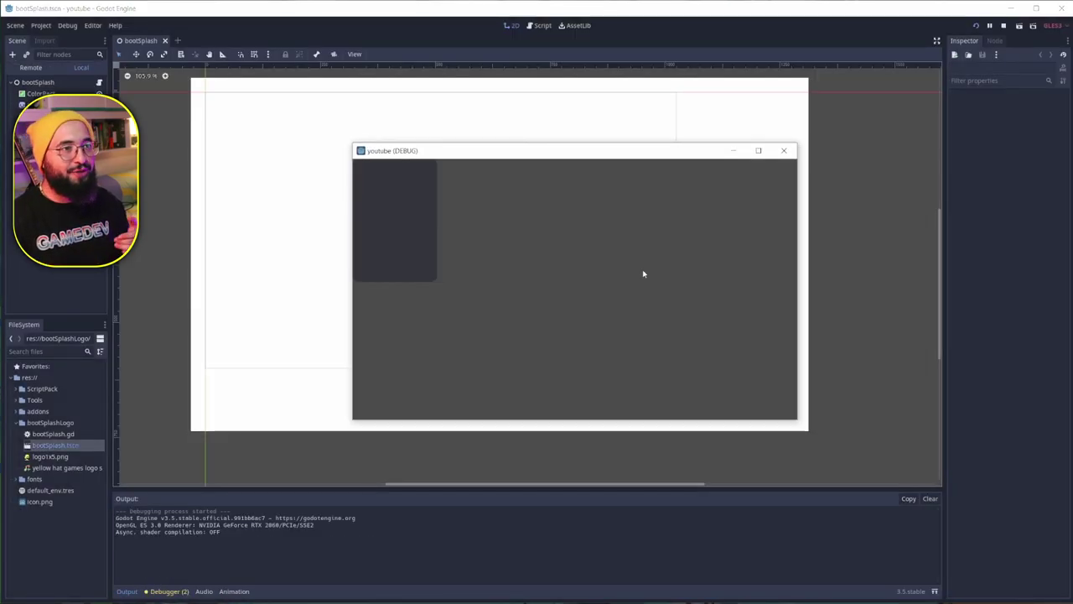
click(784, 150)
key(alt+Tab)
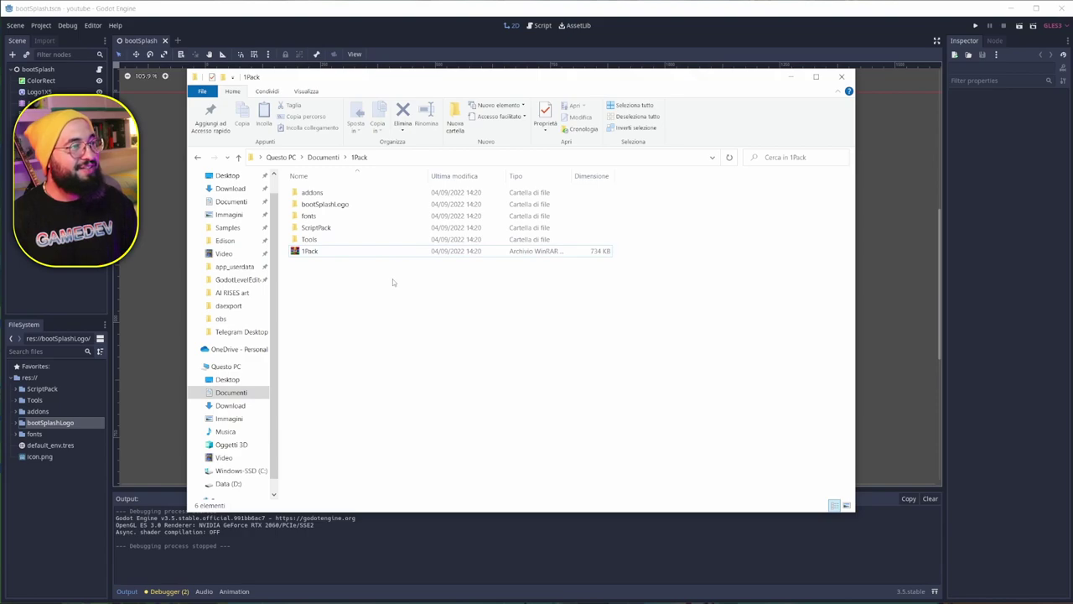
Step: Pack the project's five asset folders into a ZIP archive named youtube.zip
click(331, 251)
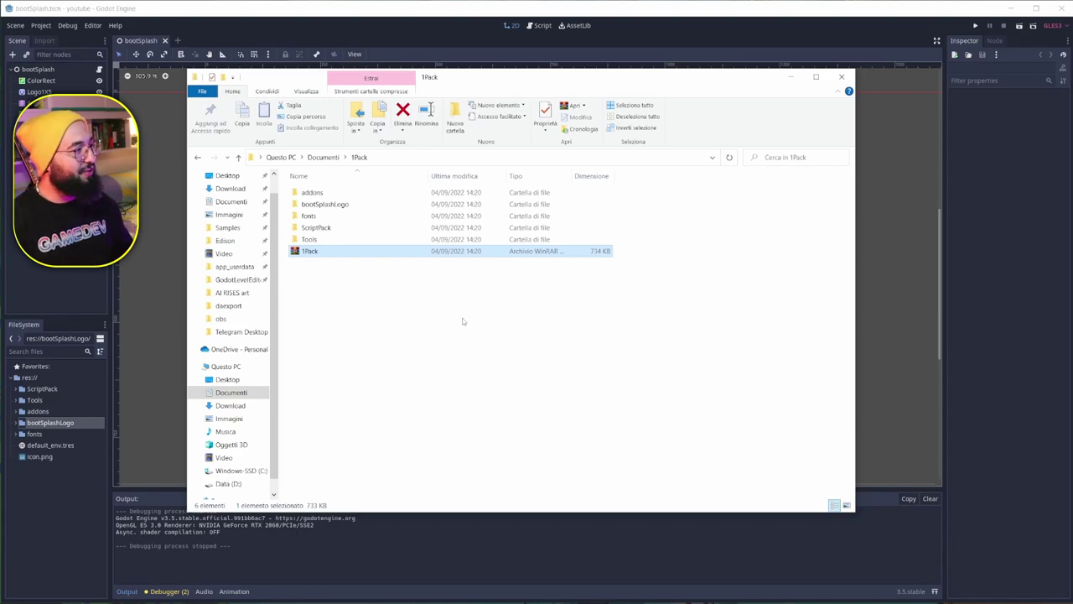
click(33, 400)
right_click(42, 390)
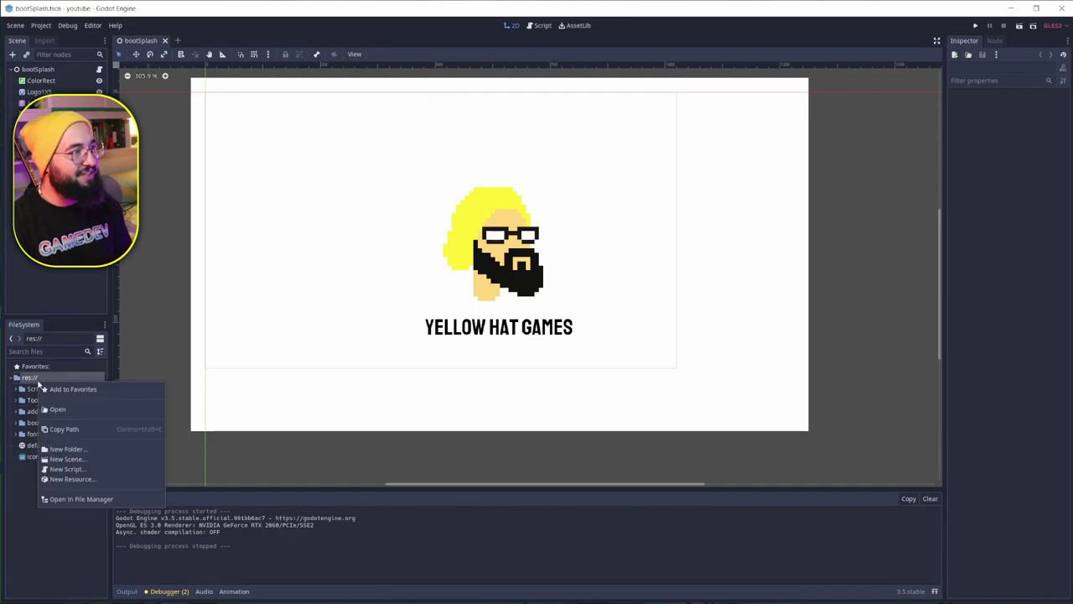
click(79, 495)
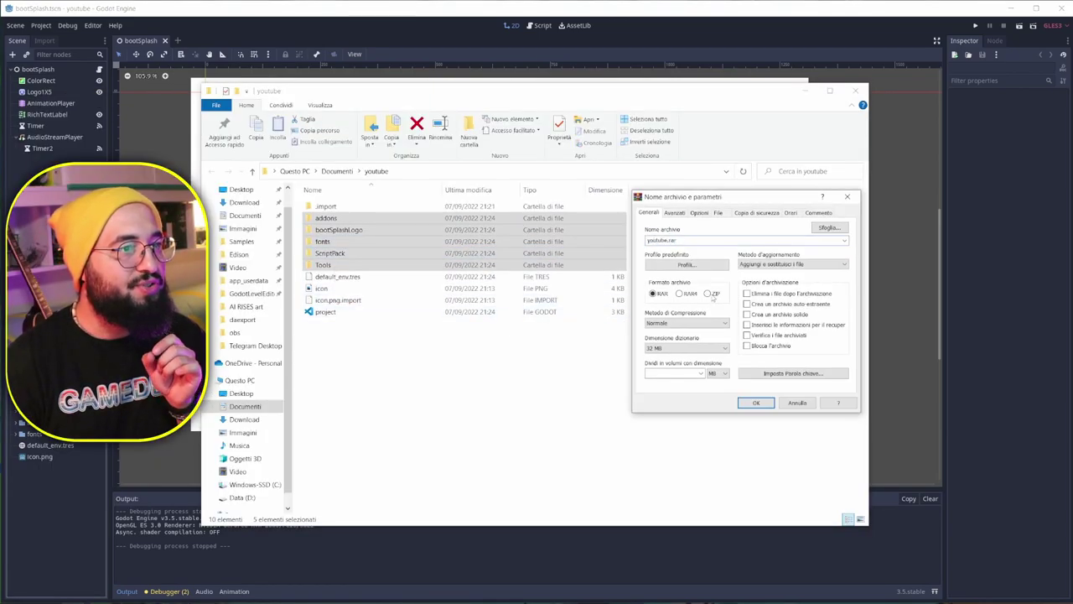
click(708, 294)
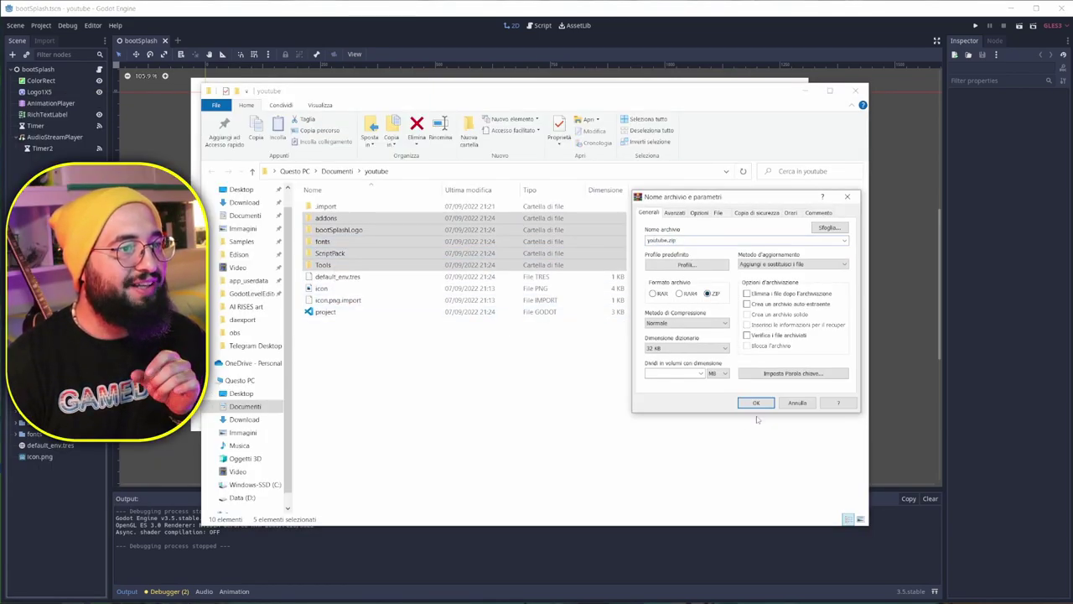
click(756, 403)
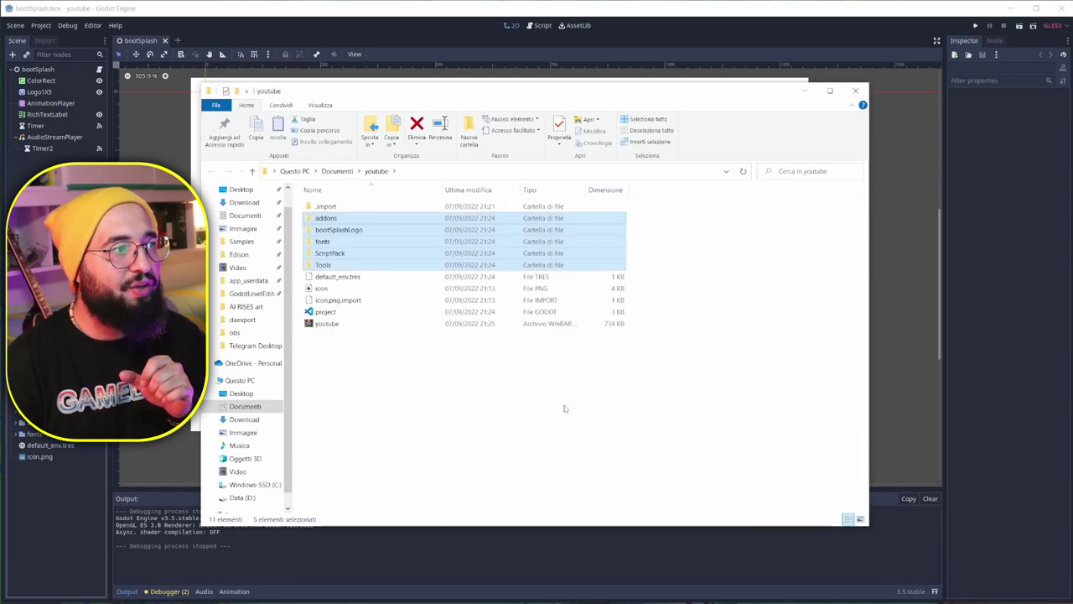
Step: Delete youtube.zip and return to the bootSplash canvas in Godot
click(338, 328)
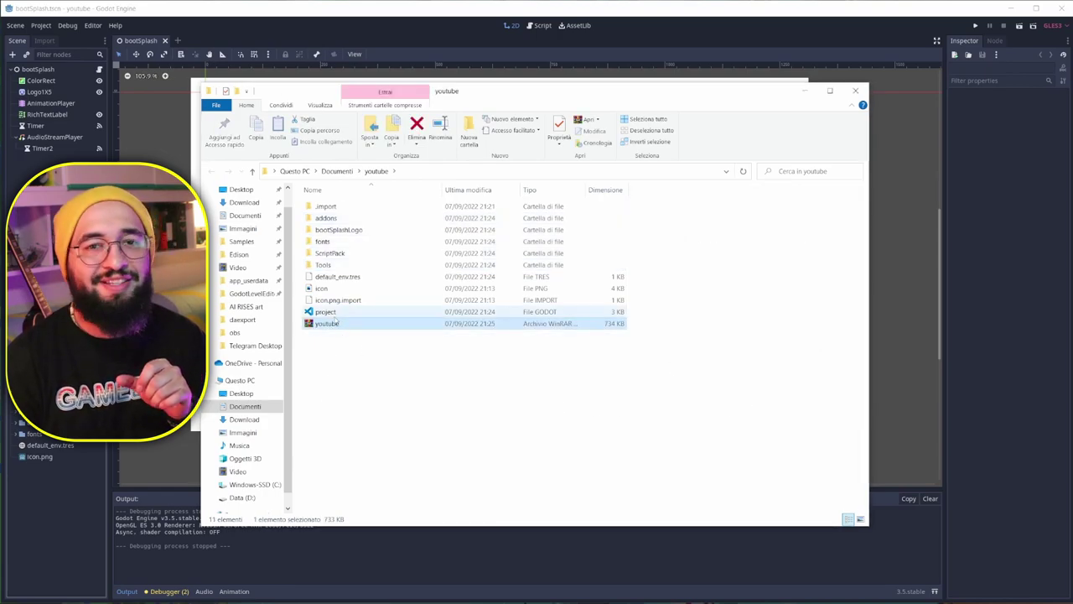
key(Delete)
key(alt+Tab)
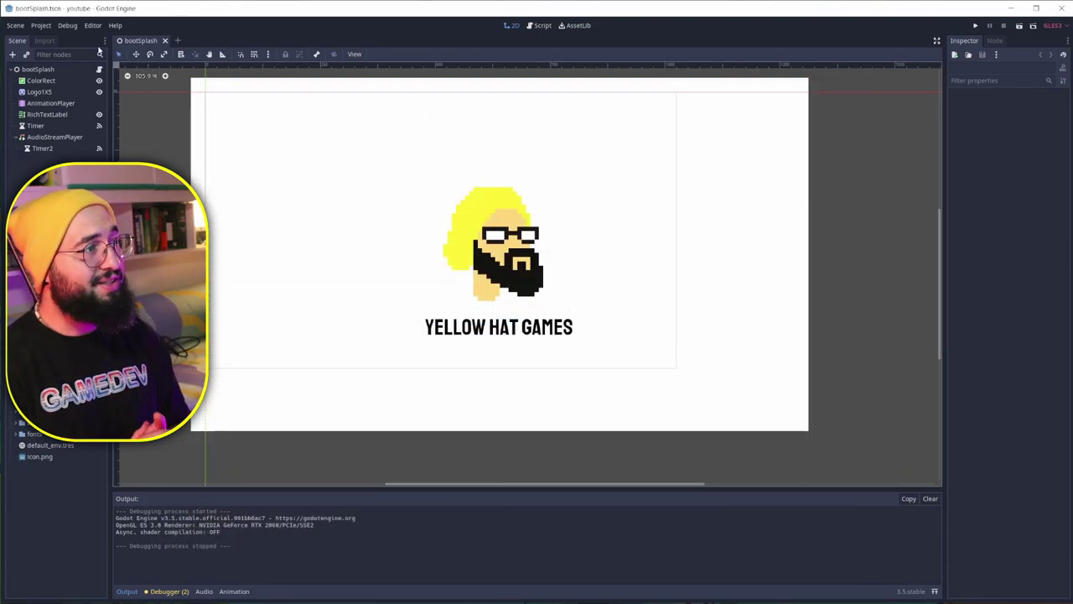
scroll(316, 136, up, 1)
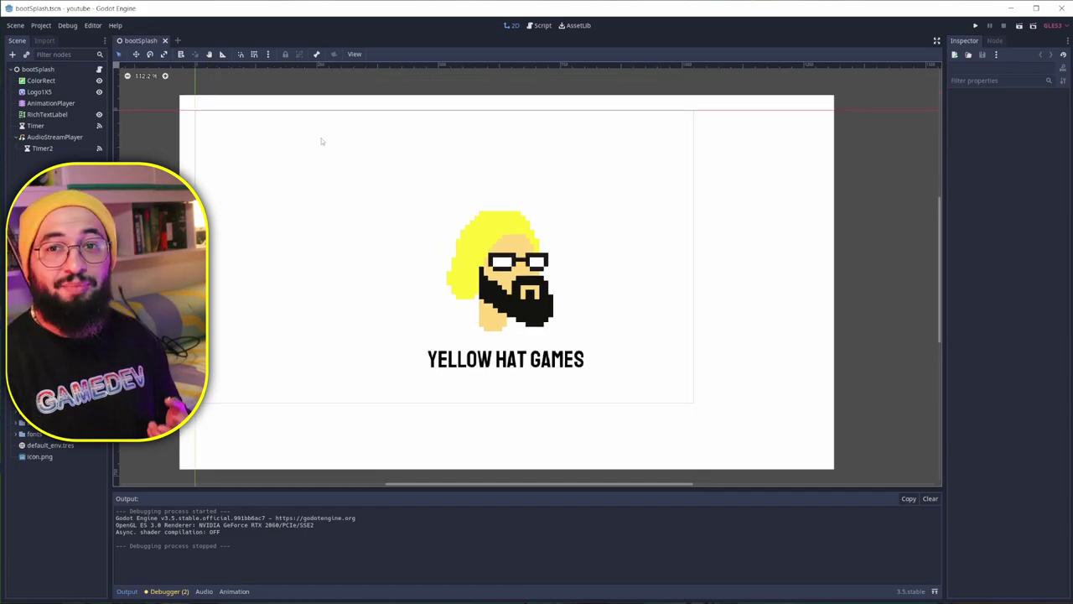
middle_drag(260, 188, 282, 192)
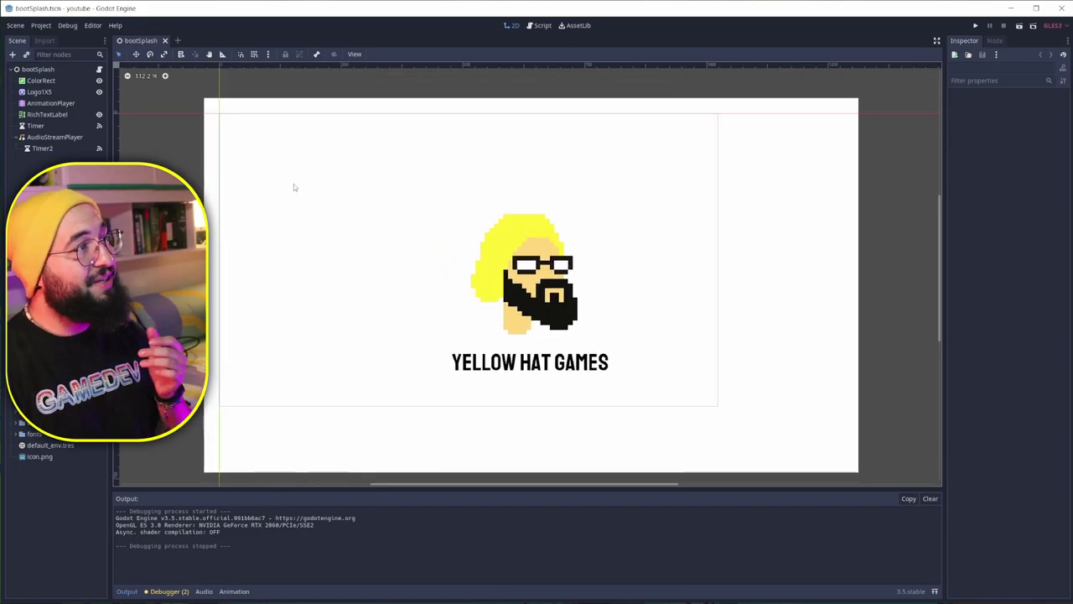
click(41, 25)
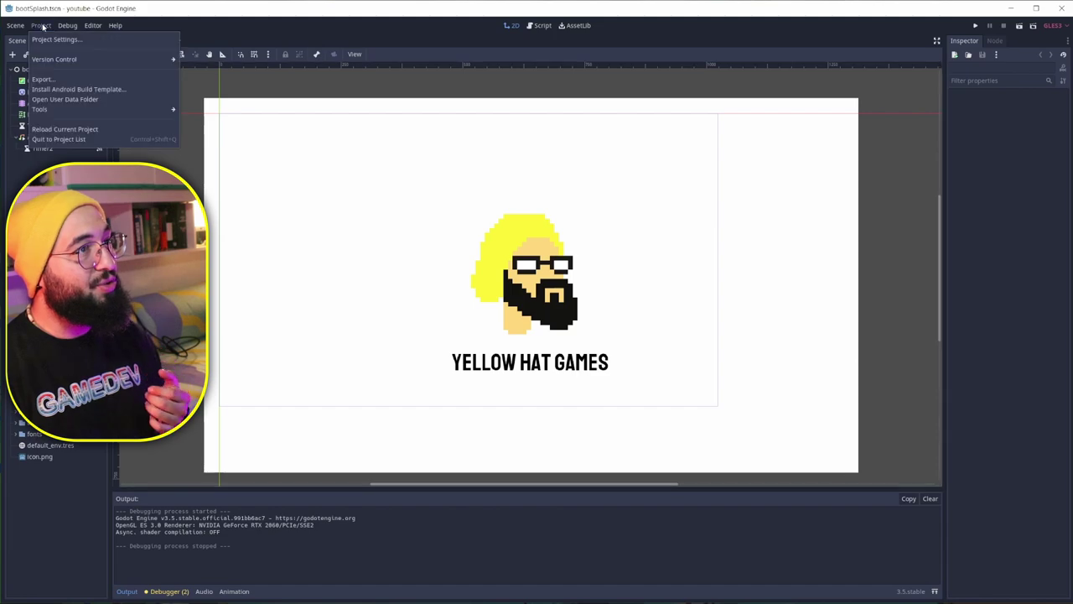
click(469, 25)
click(578, 25)
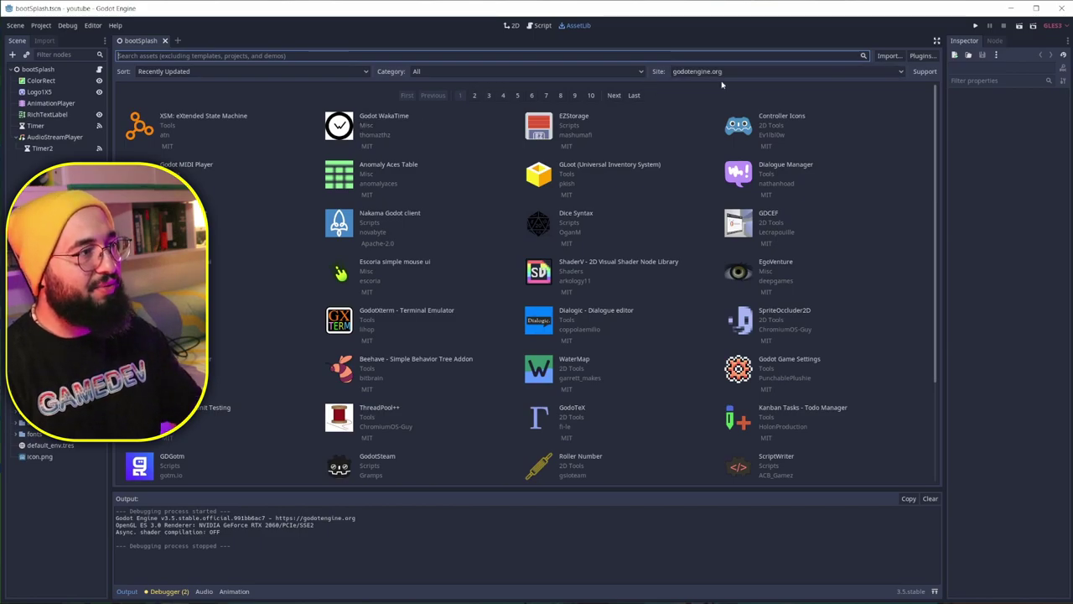
scroll(587, 176, down, 3)
scroll(503, 209, up, 3)
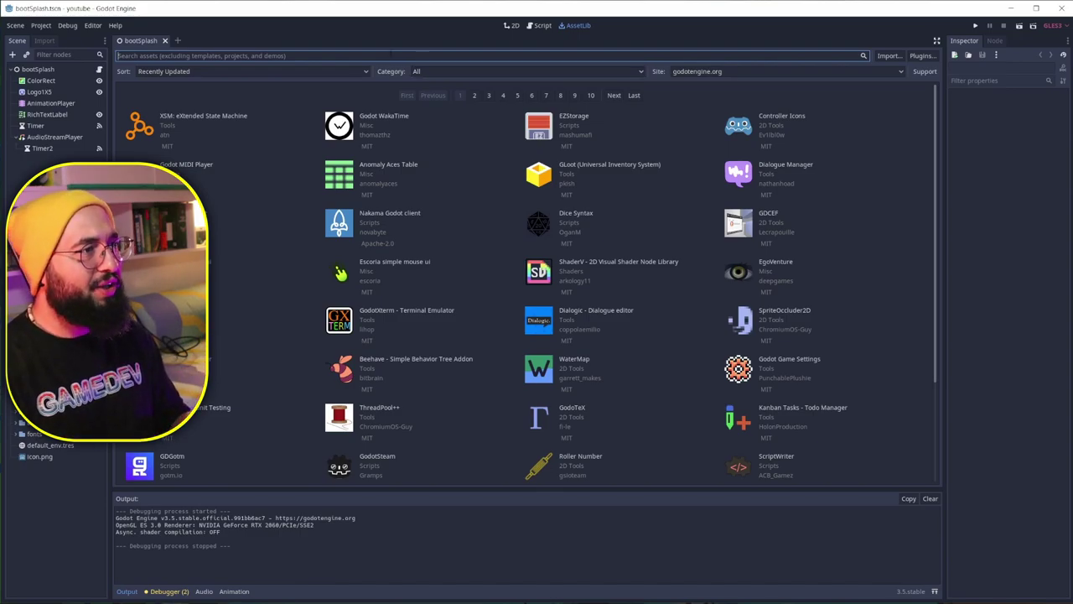
scroll(539, 311, down, 3)
scroll(540, 312, up, 3)
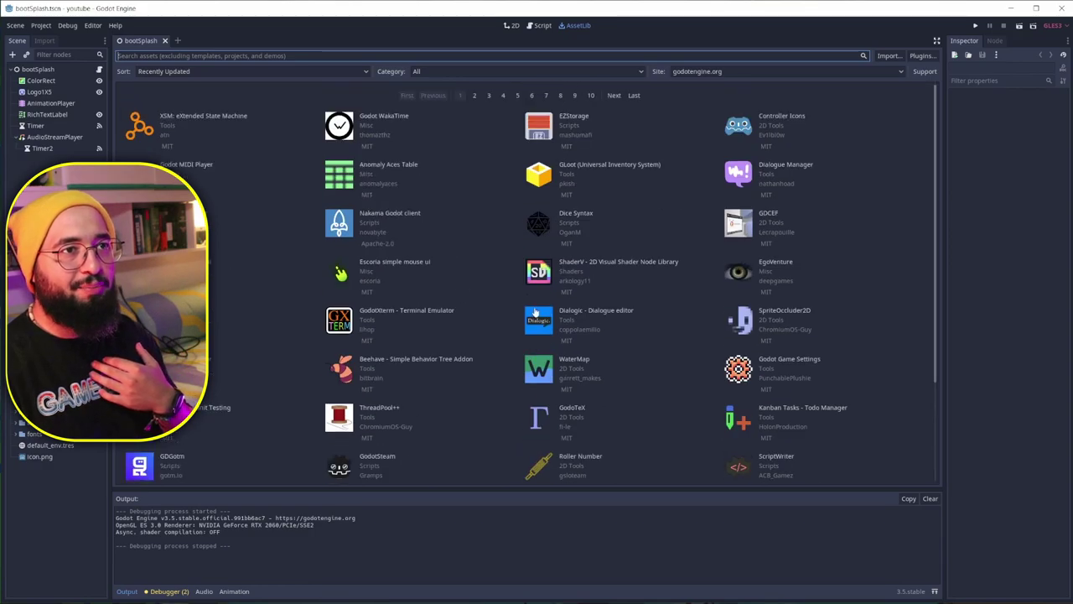
click(888, 56)
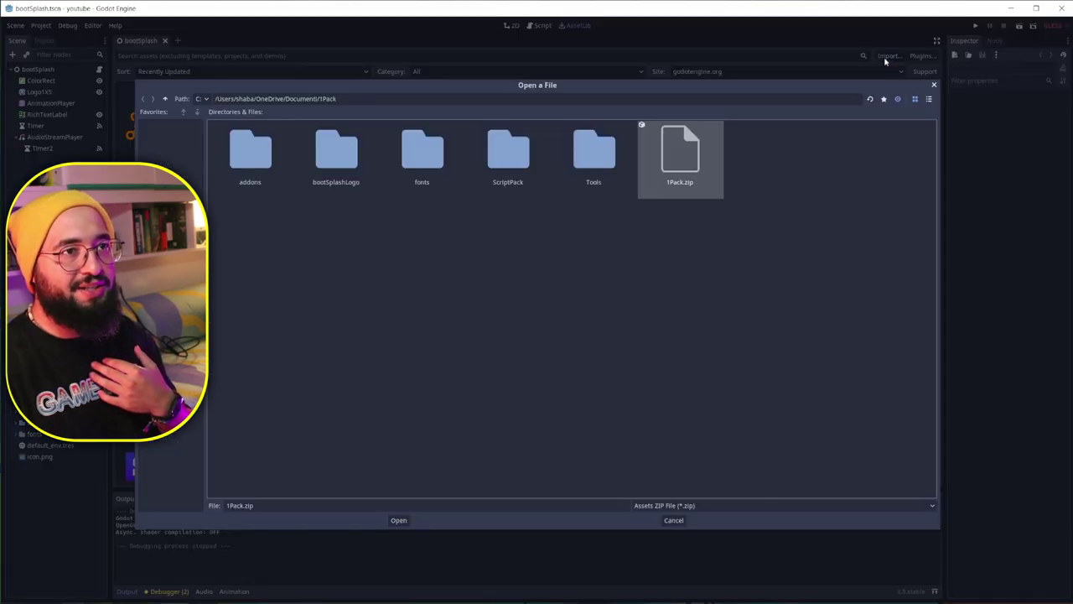
click(935, 85)
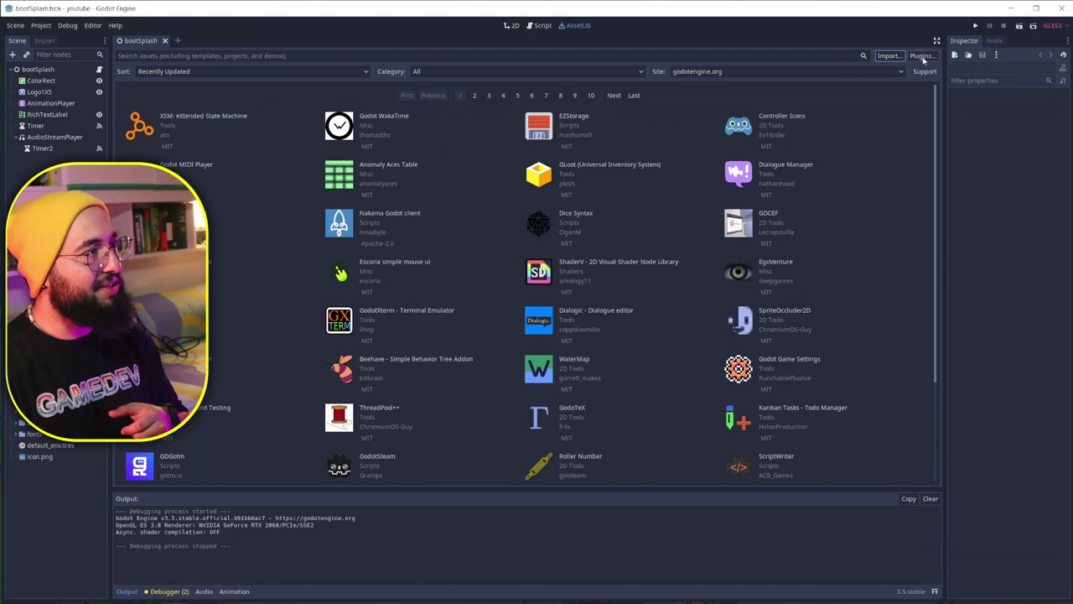
click(512, 25)
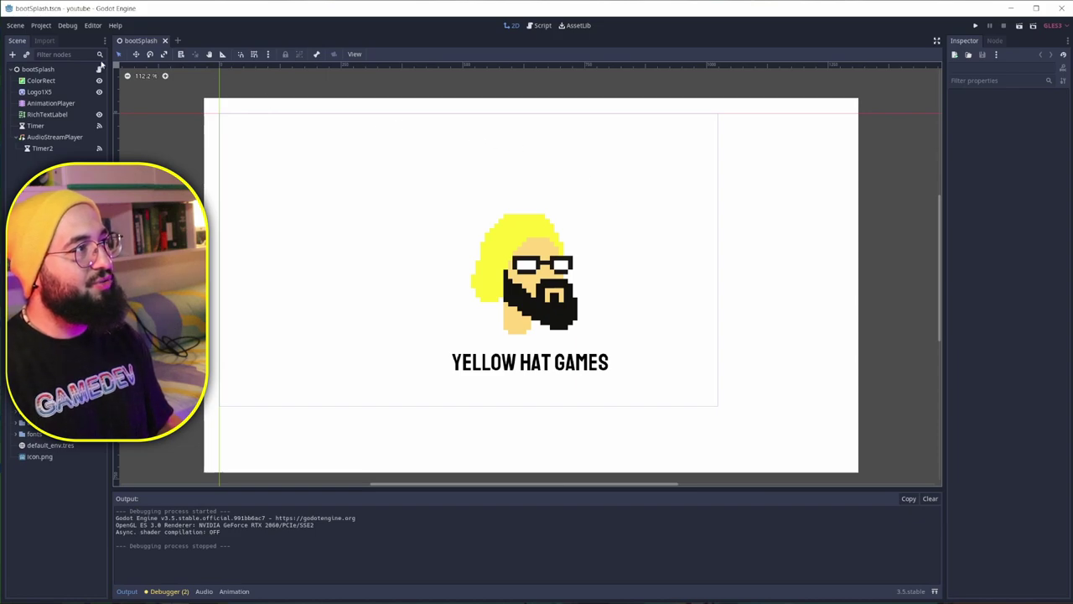
Step: Enable the CommentBeautifier and LoadSaveInputMap plugins in Project Settings, then run the game with F5
click(41, 25)
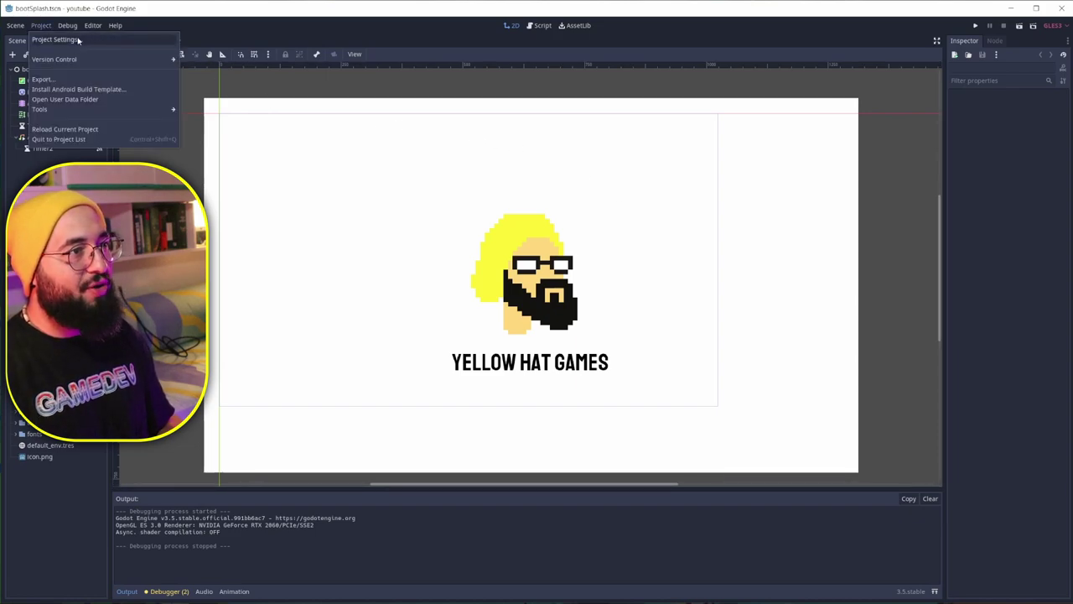
click(56, 39)
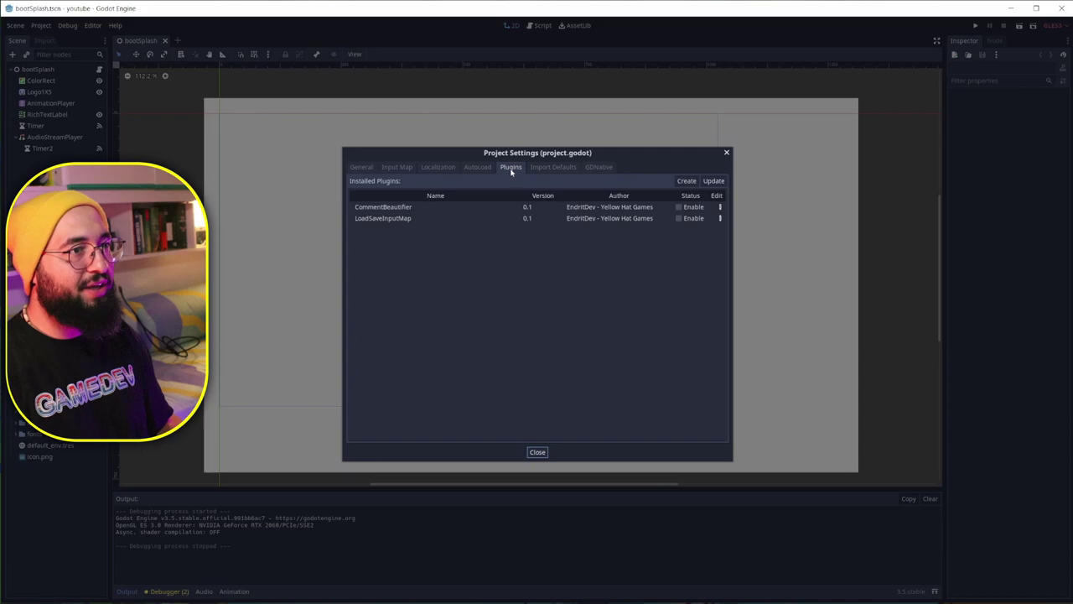
click(445, 207)
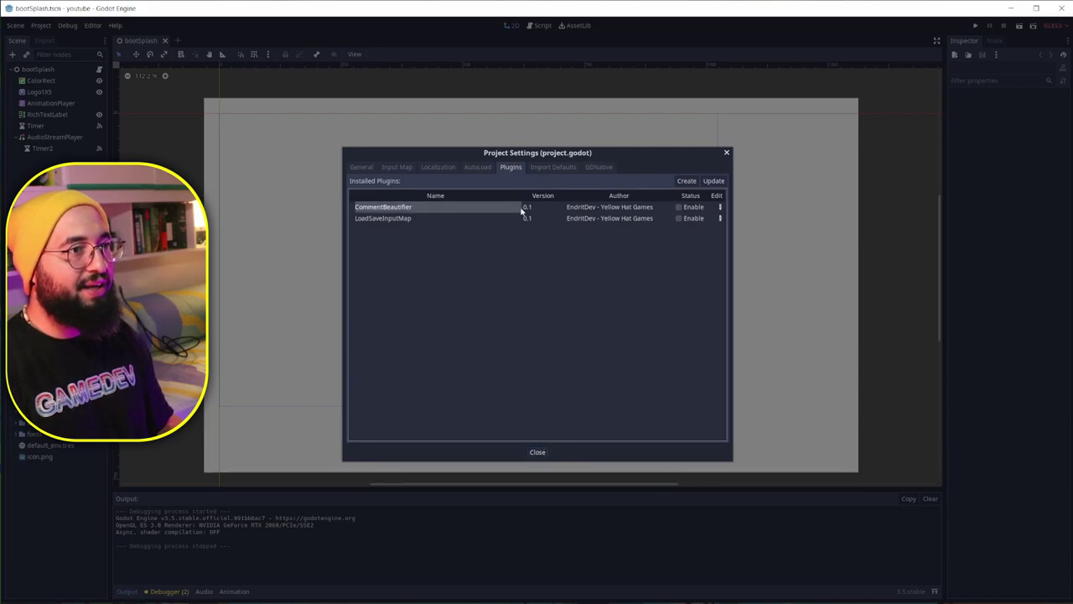
click(683, 207)
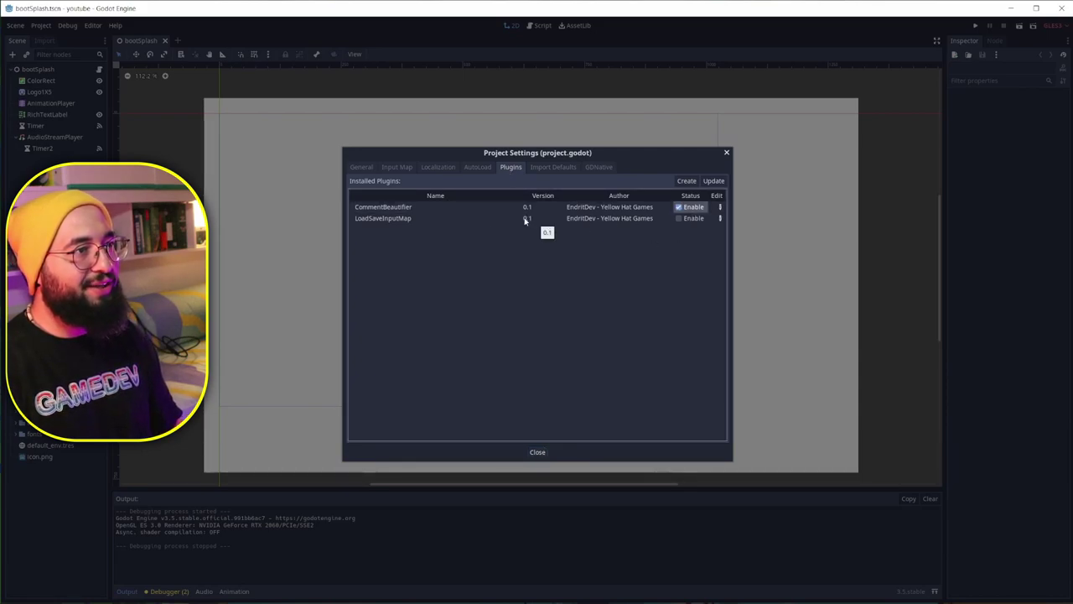
click(438, 218)
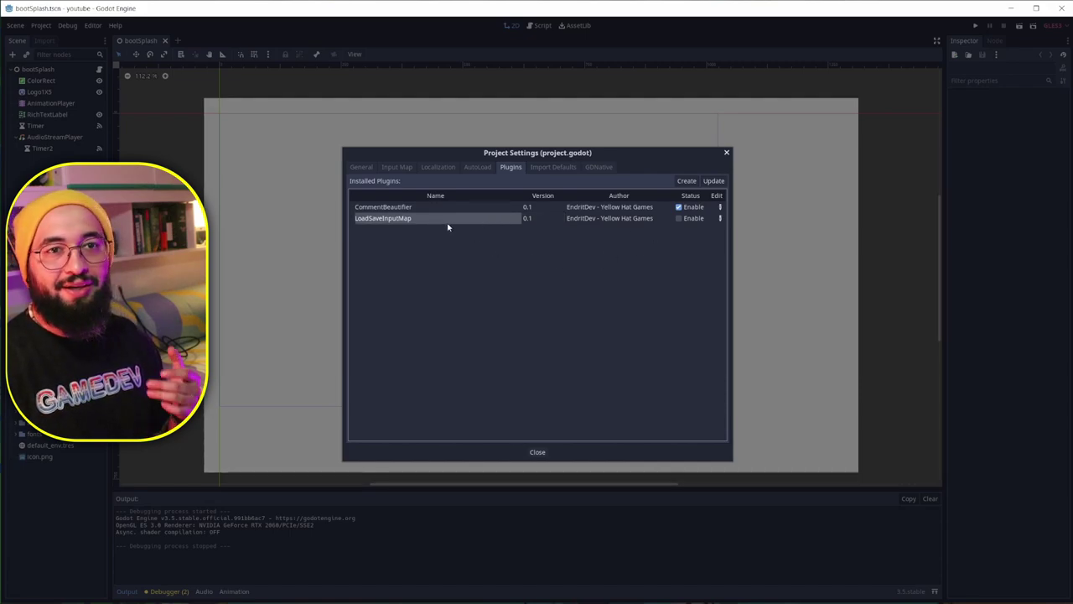
click(678, 219)
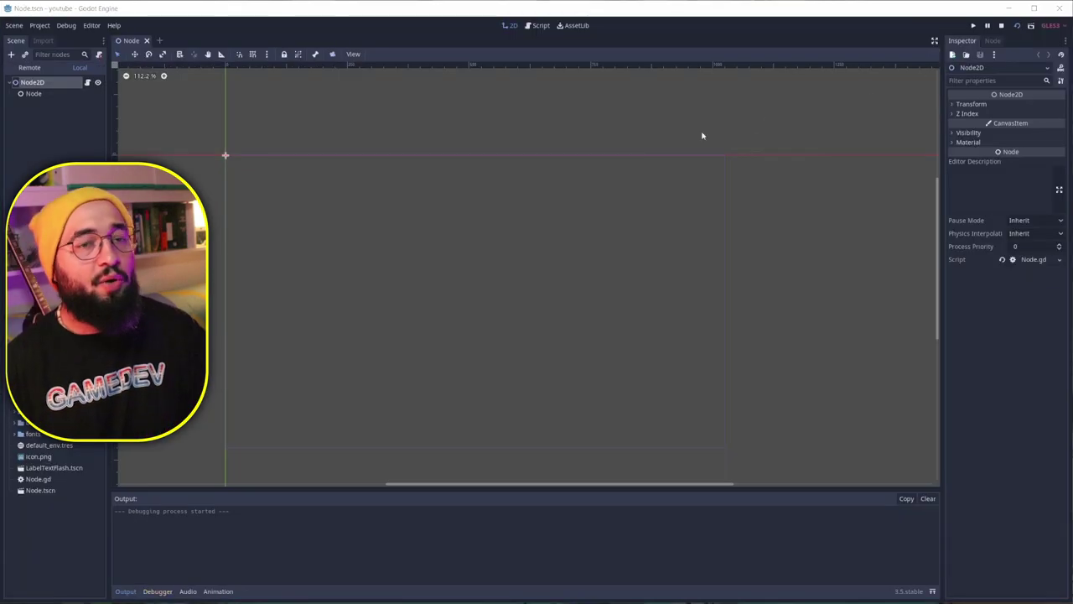
key(F5)
drag(637, 187, 391, 126)
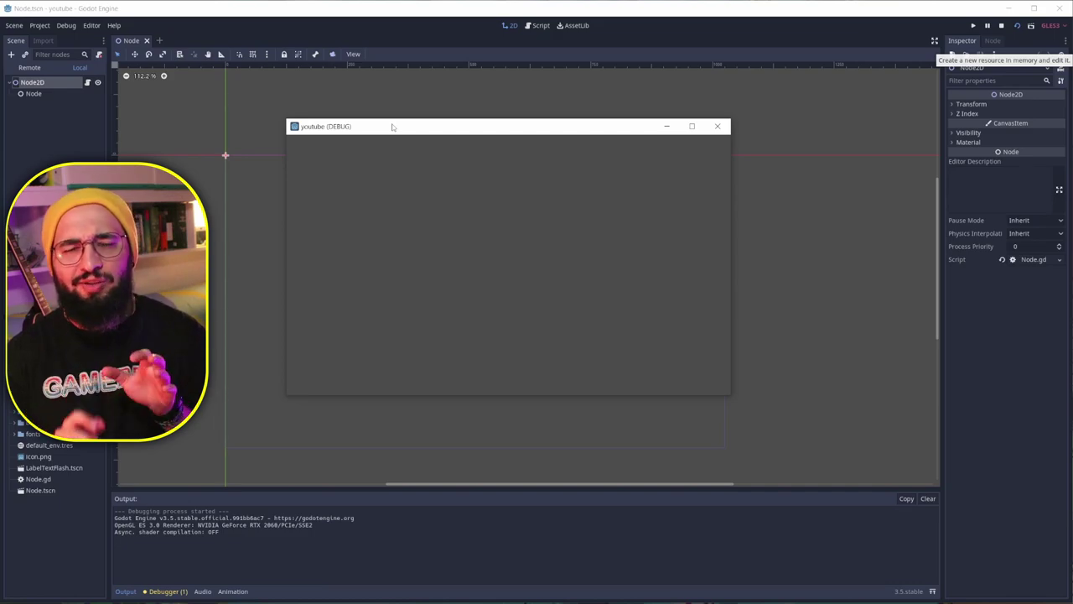
Step: Spawn four Godot sprites by clicking in the running game window
click(807, 235)
click(509, 201)
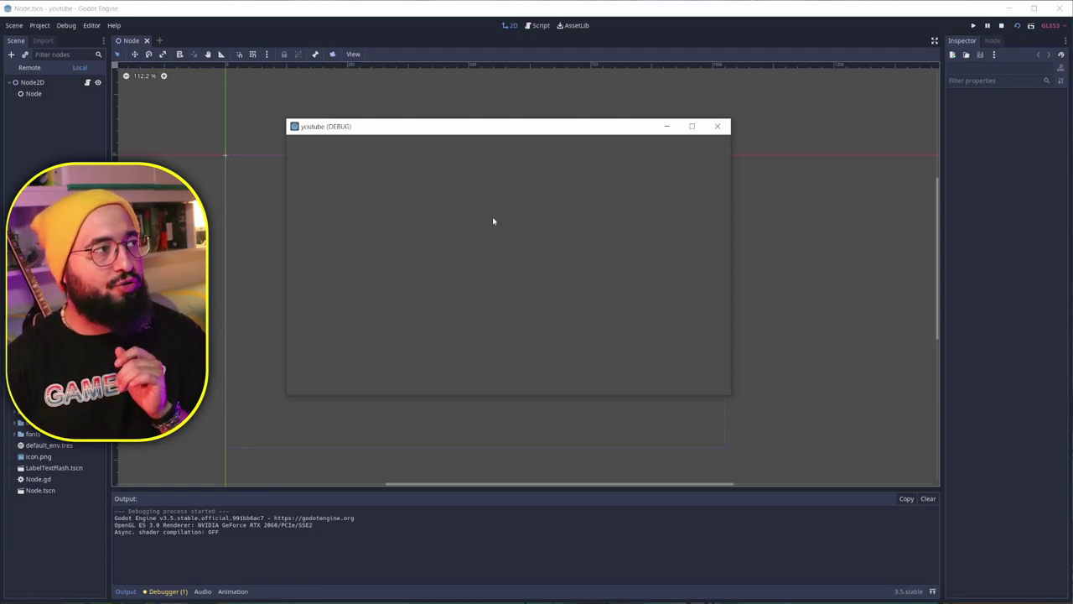
click(467, 199)
click(533, 282)
click(648, 182)
click(378, 213)
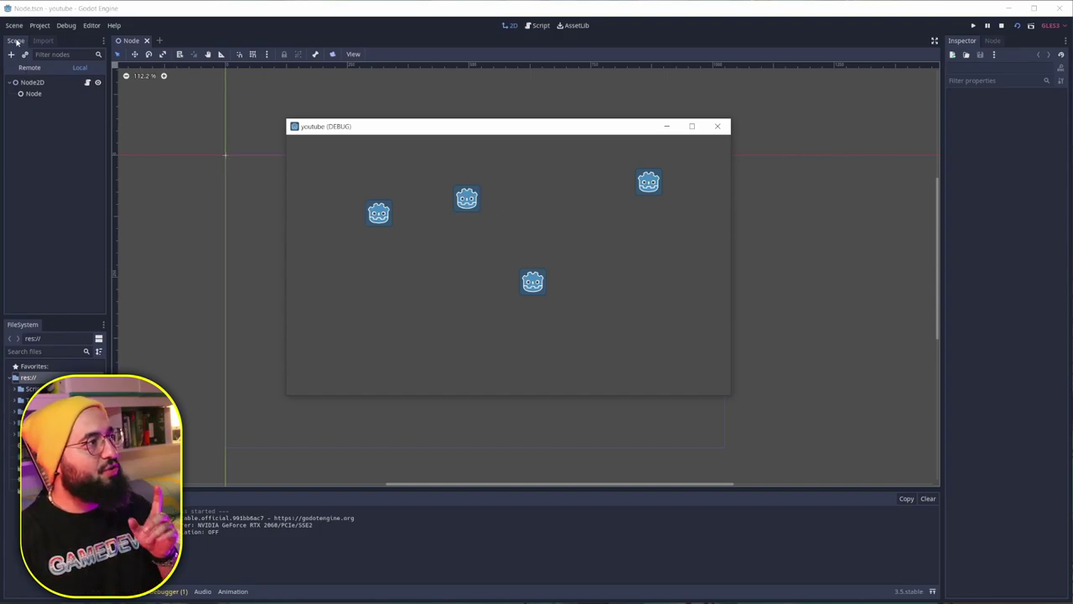
click(14, 44)
click(30, 67)
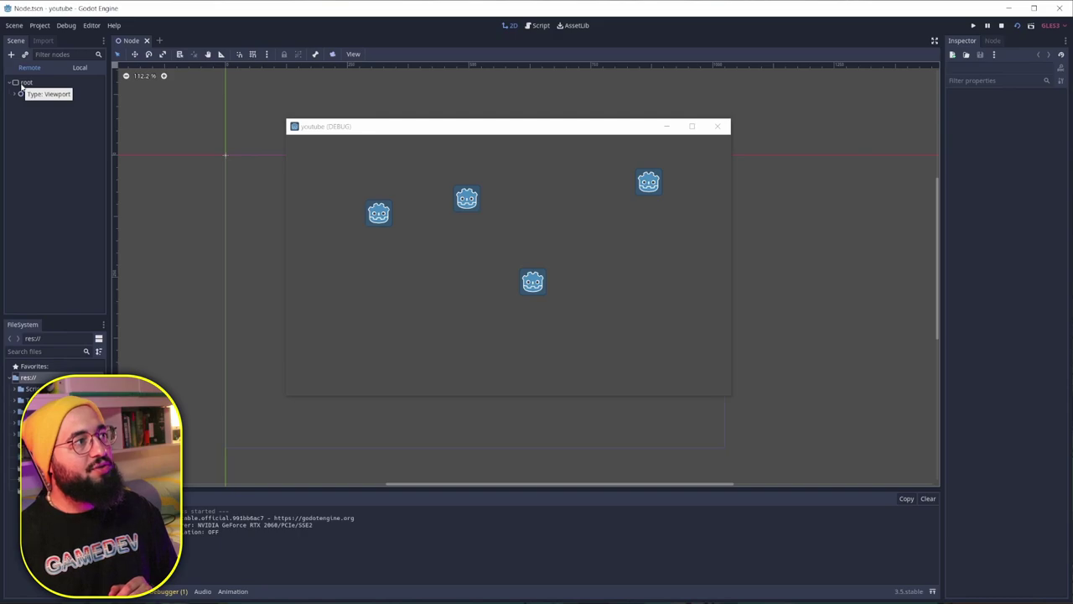
click(17, 94)
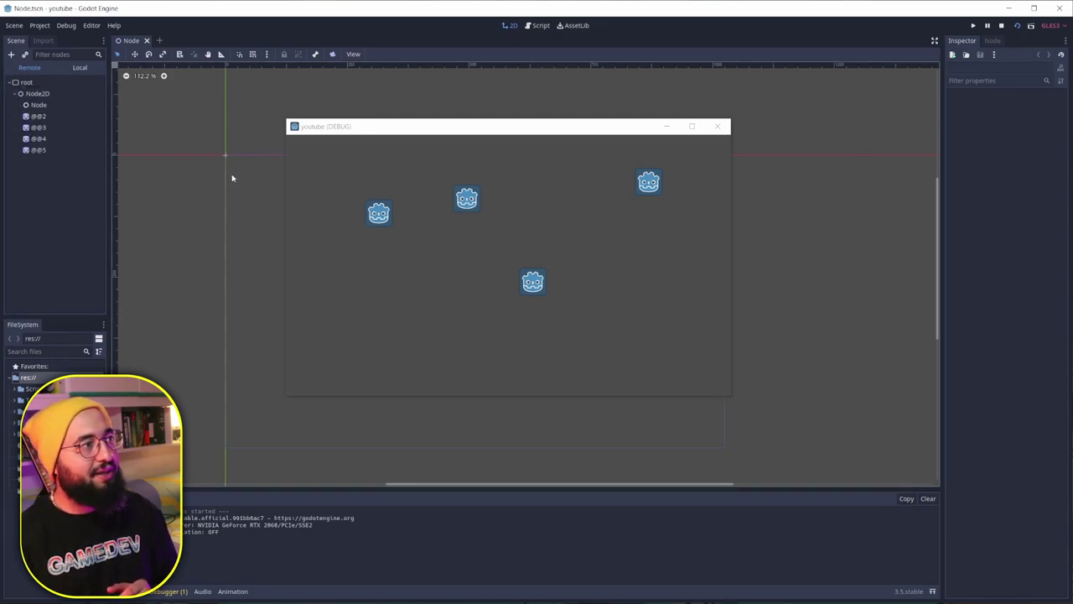
click(495, 280)
click(574, 242)
click(436, 285)
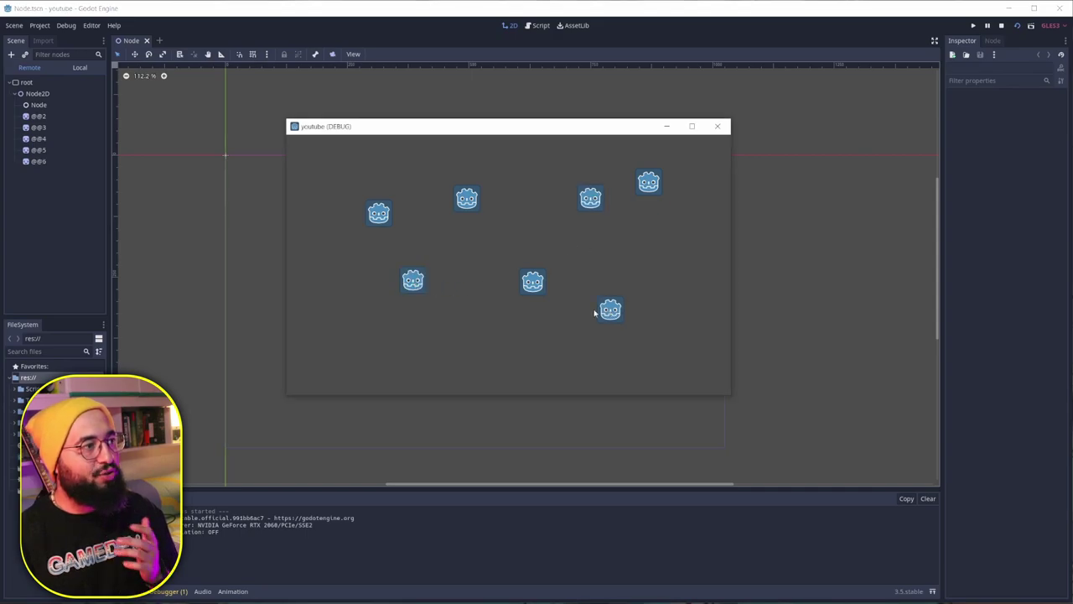
click(342, 251)
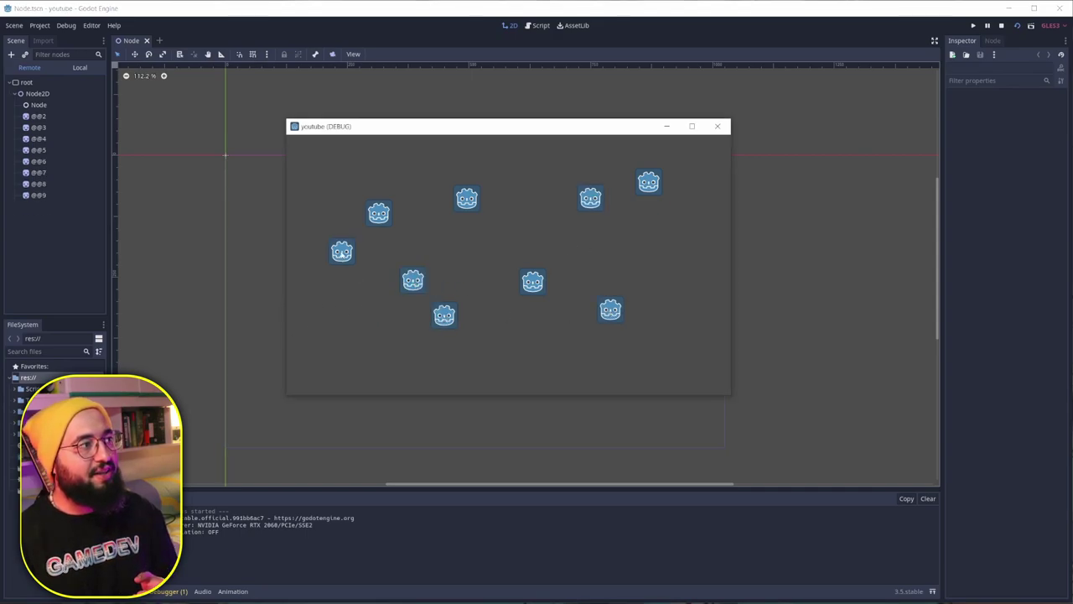
click(26, 206)
drag(943, 189, 891, 190)
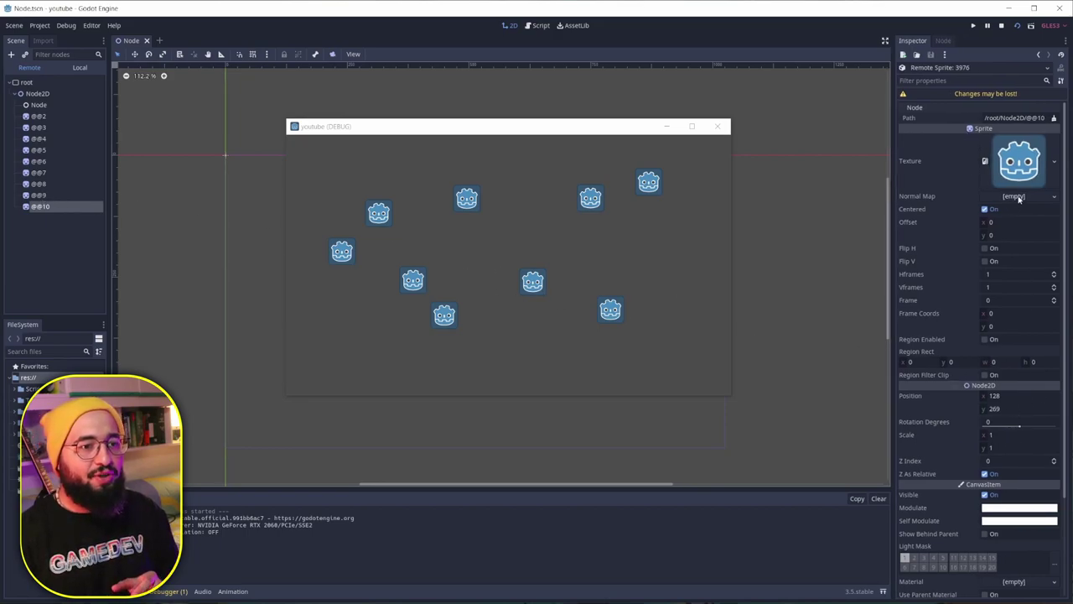
click(1018, 507)
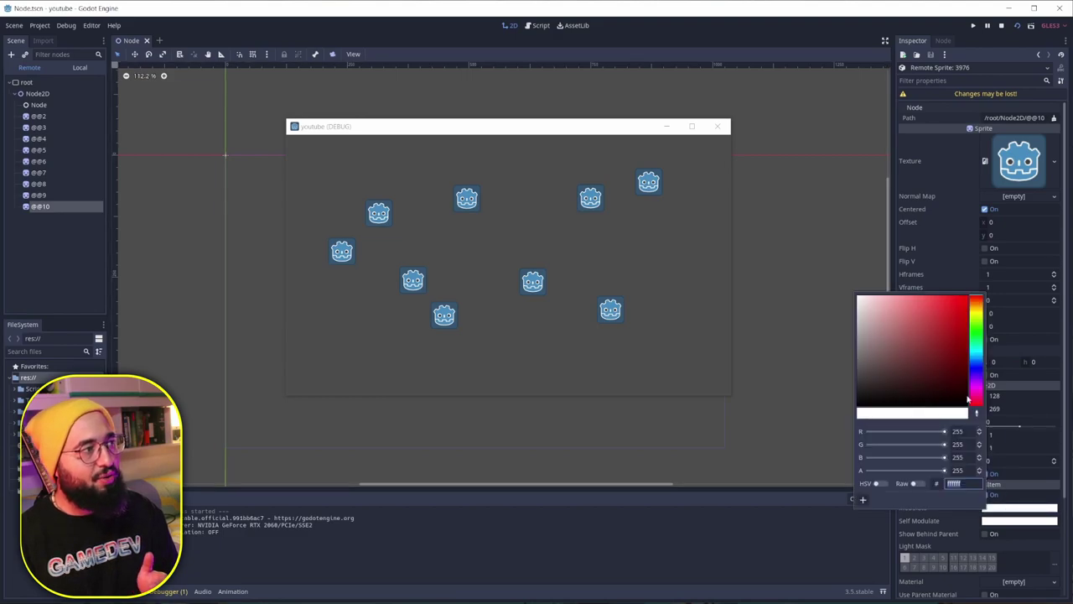
click(964, 296)
click(39, 184)
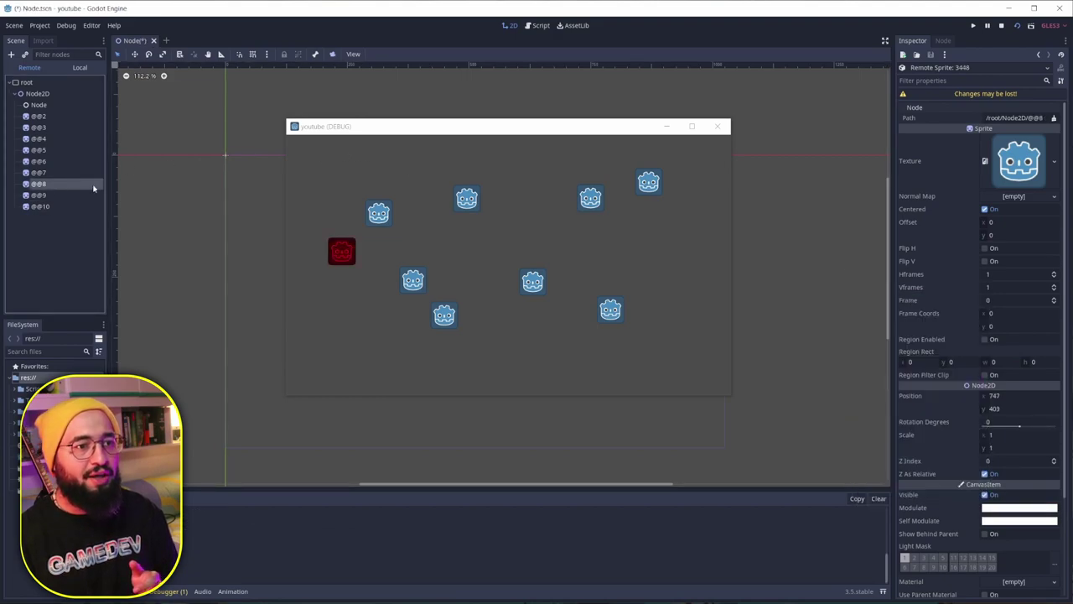
click(1025, 509)
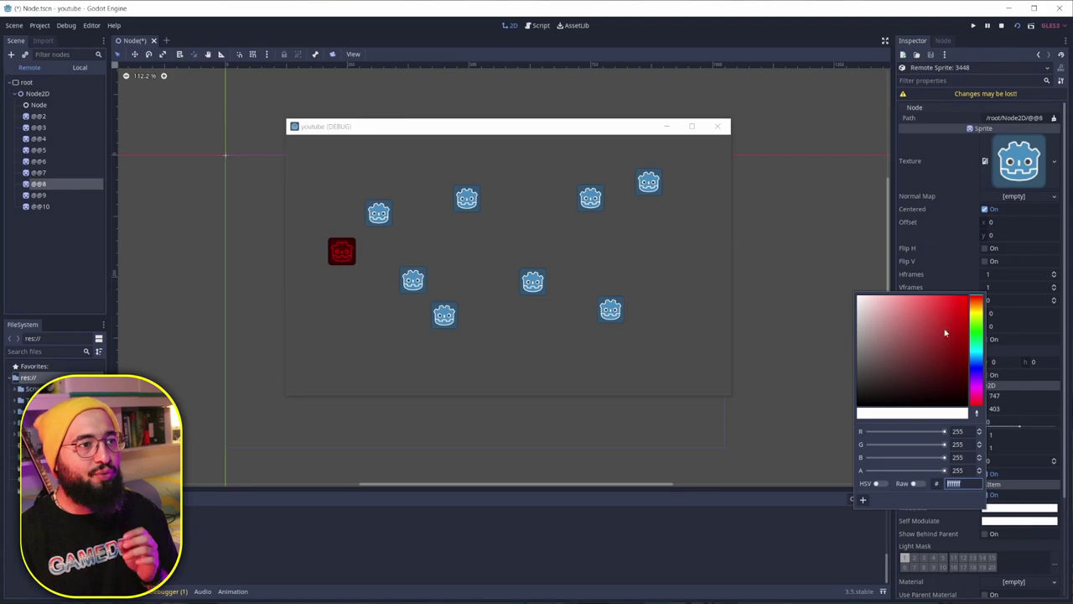
text(ffa100)
key(Return)
click(669, 291)
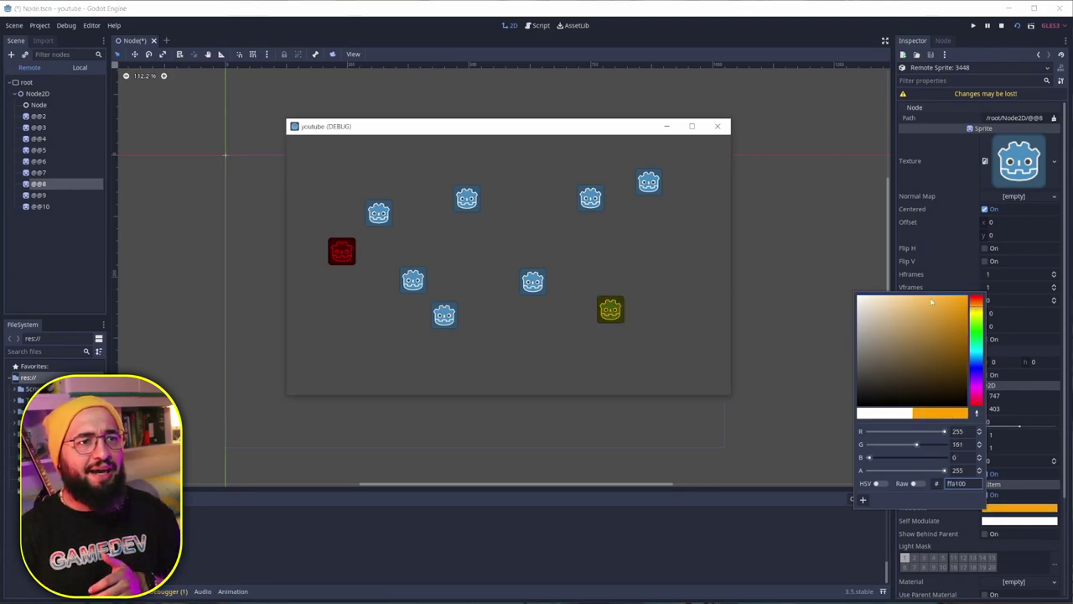
click(956, 248)
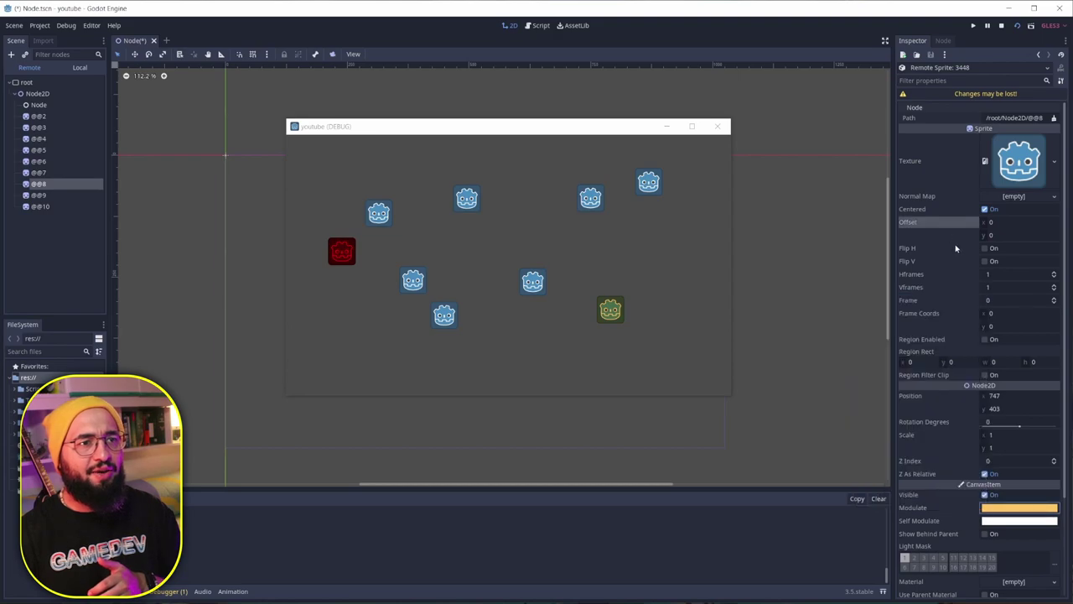
Step: Set @@8's Offset x to 0.522, flip it vertically, and rerun with F5
click(992, 223)
text(0.522)
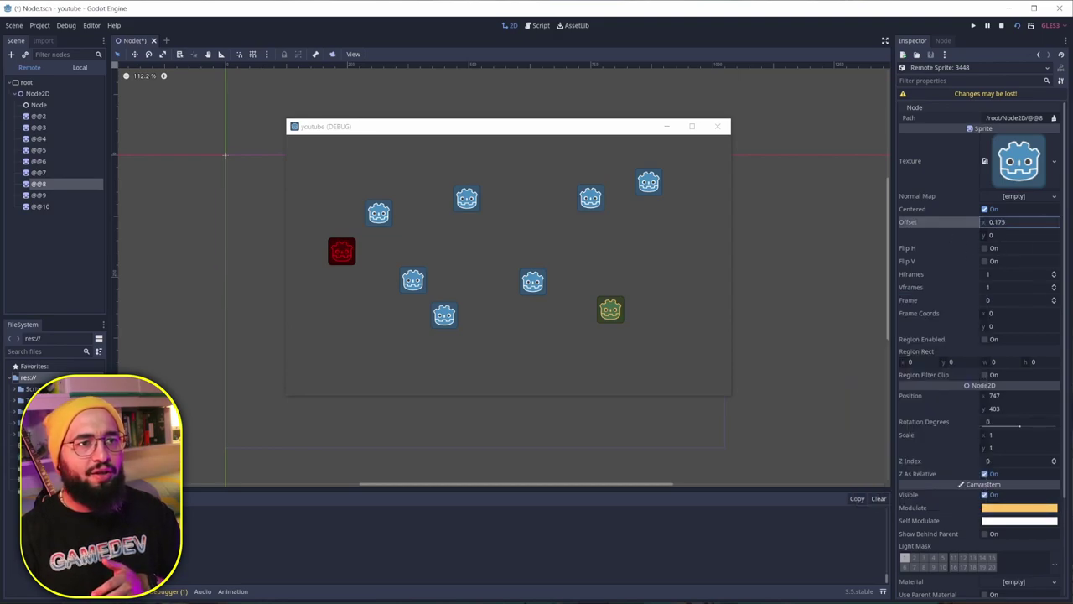
click(987, 262)
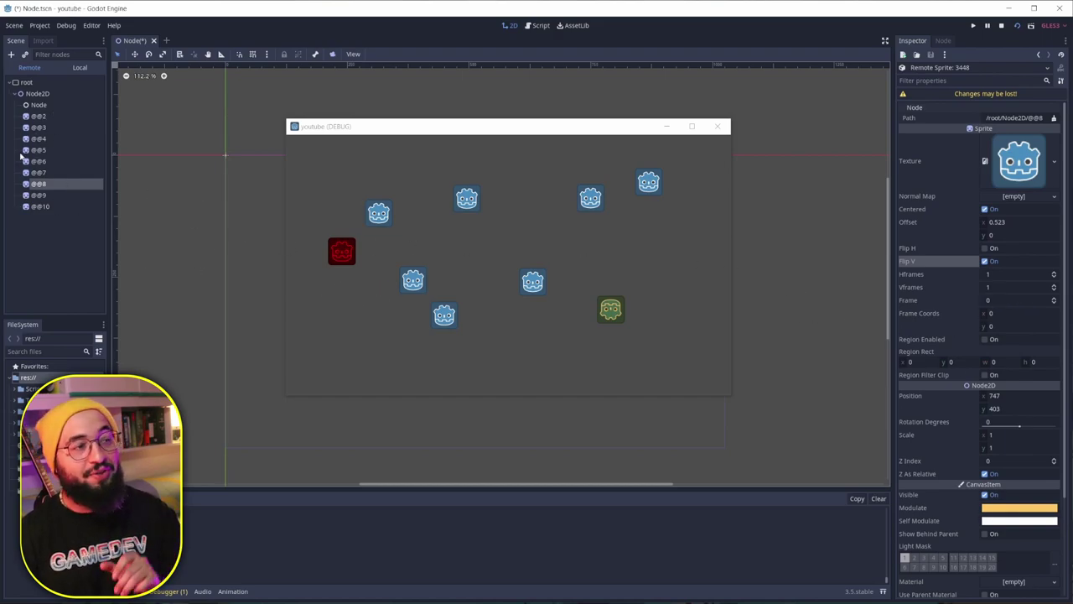
key(F5)
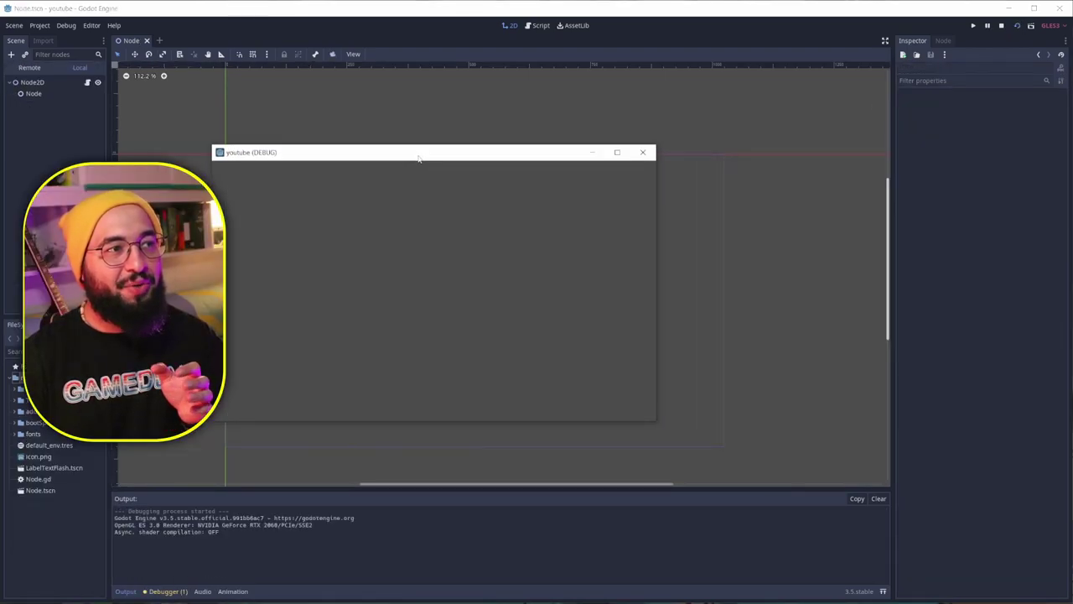
Step: Enable Always On Top under Display > Window in Project Settings, repositioning the running game window around it
drag(515, 153, 581, 149)
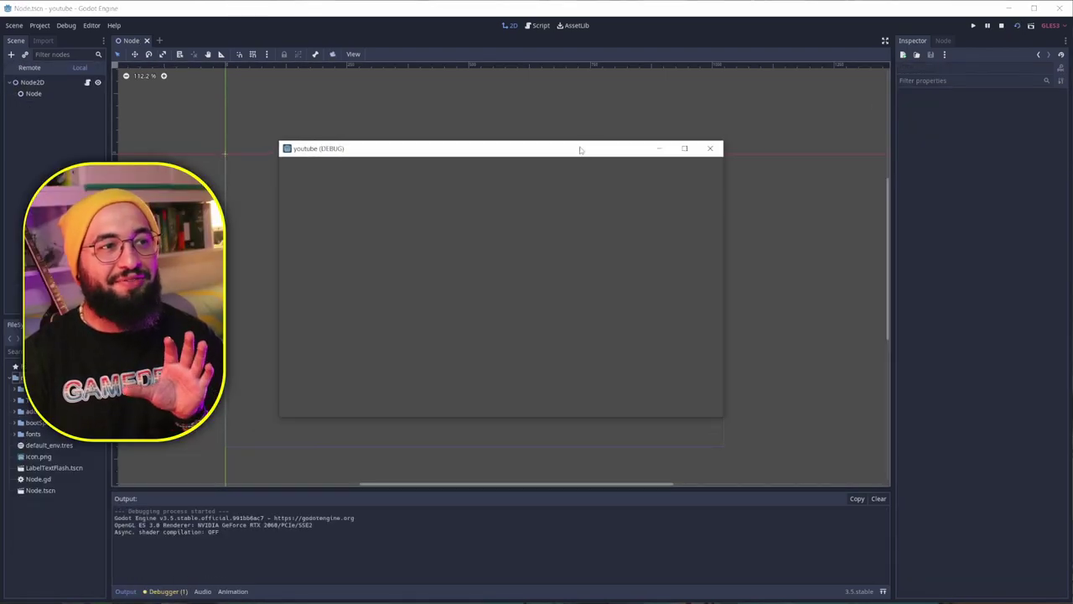
click(32, 82)
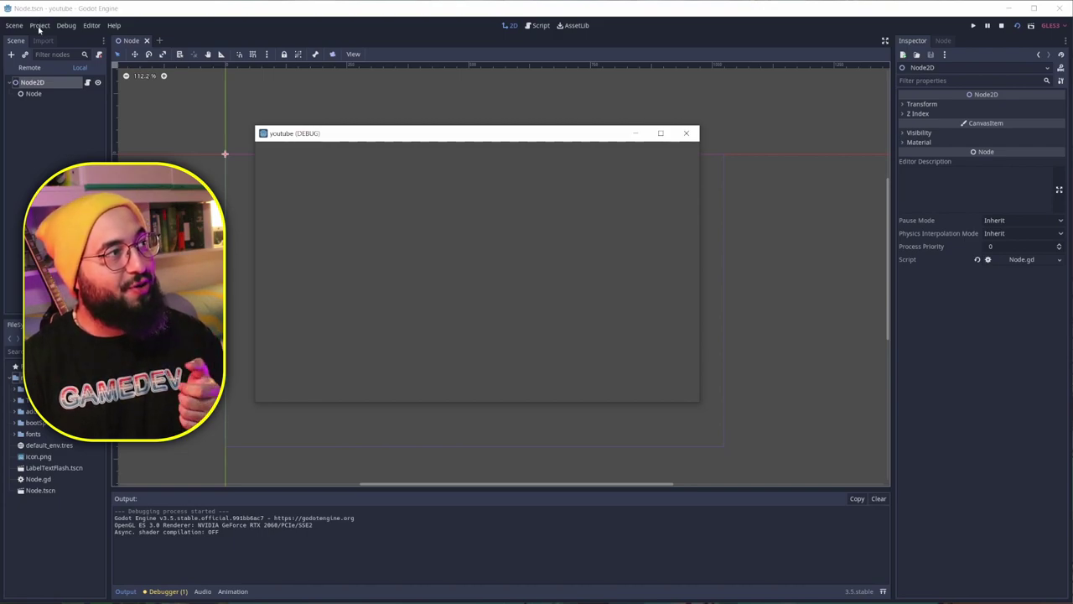
click(39, 26)
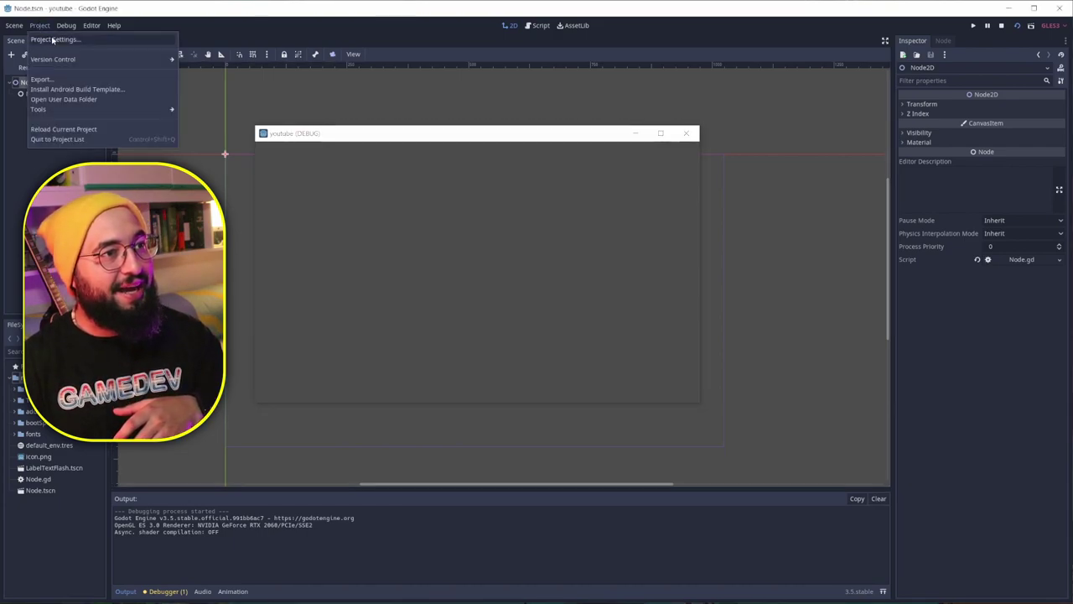
click(56, 40)
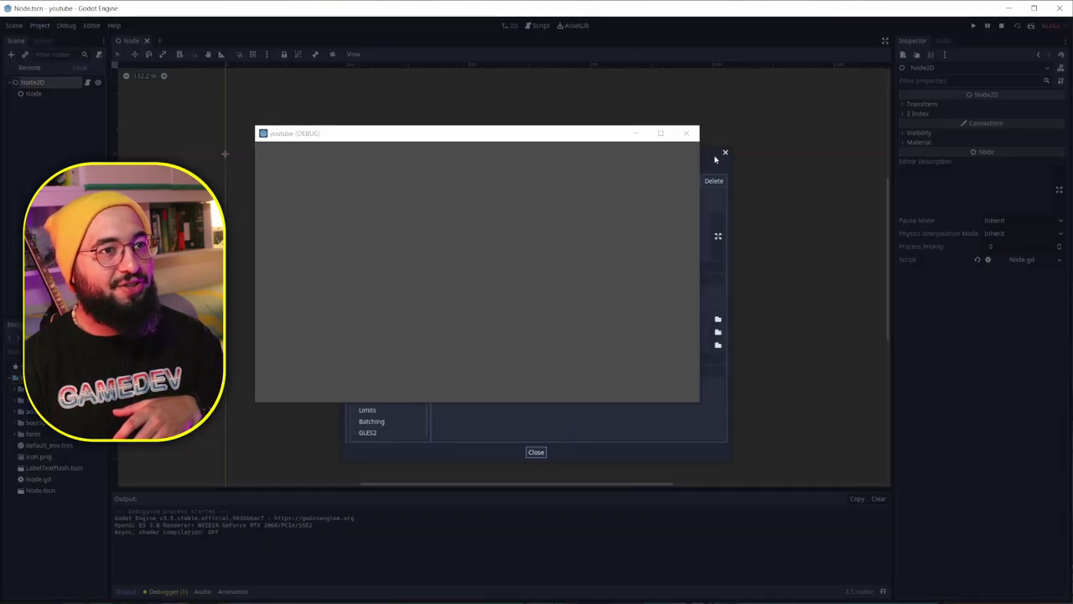
drag(801, 158, 1065, 134)
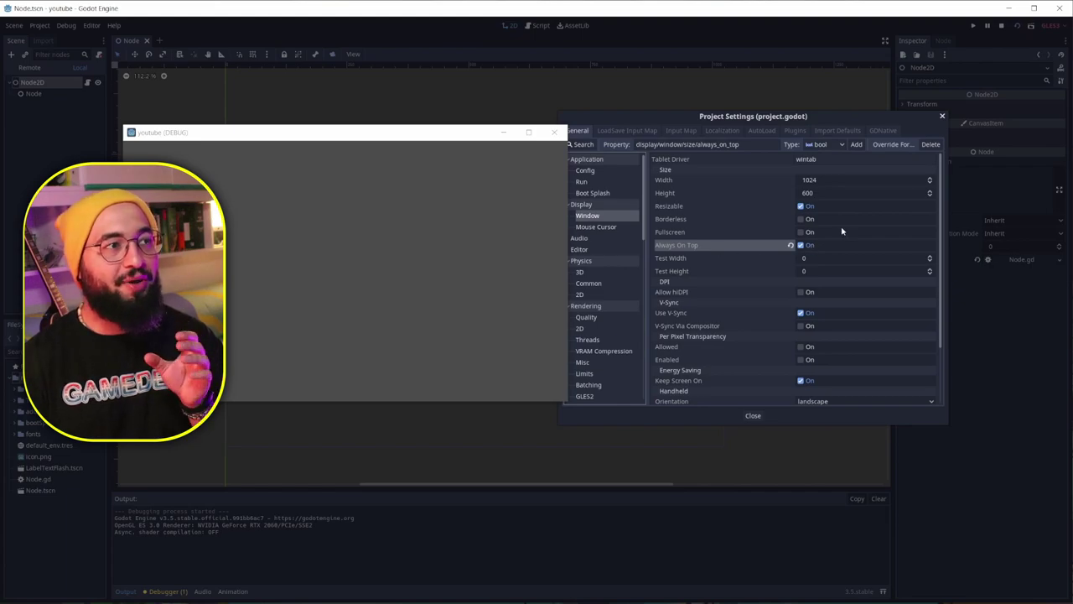
click(943, 117)
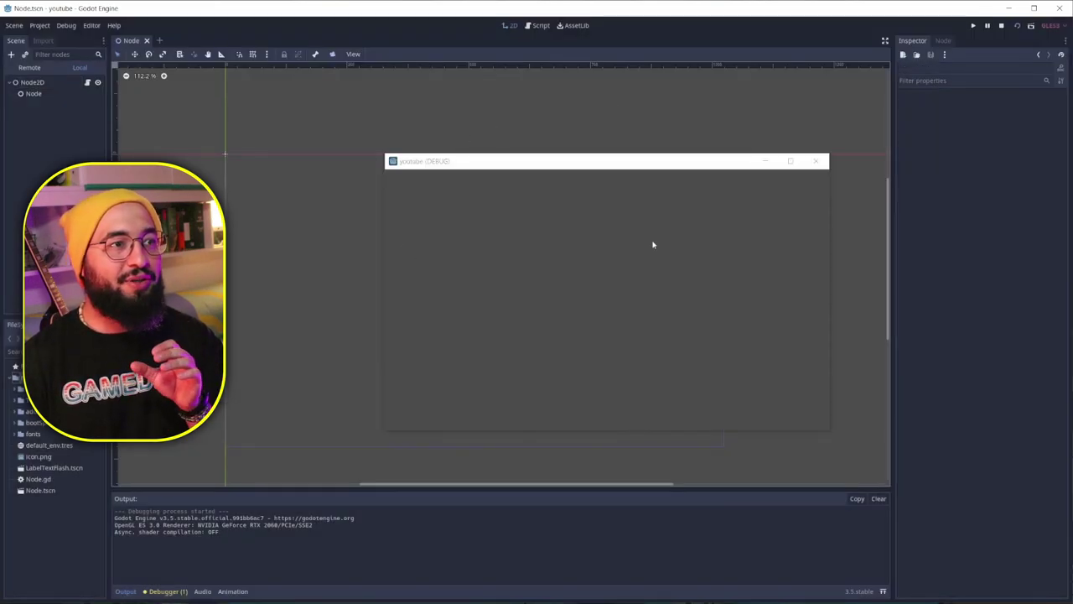
drag(658, 156, 608, 159)
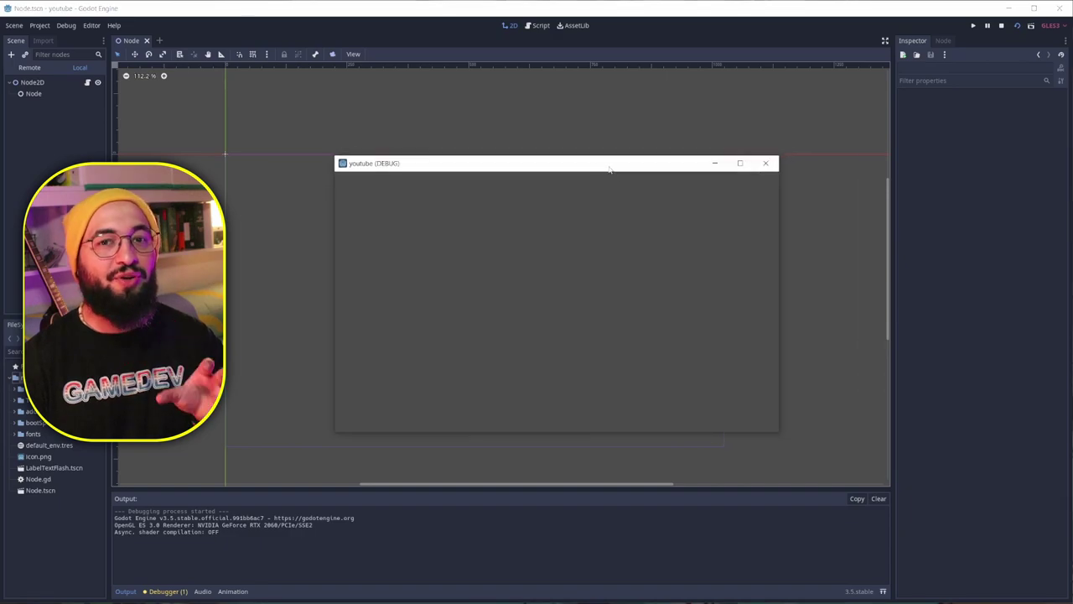